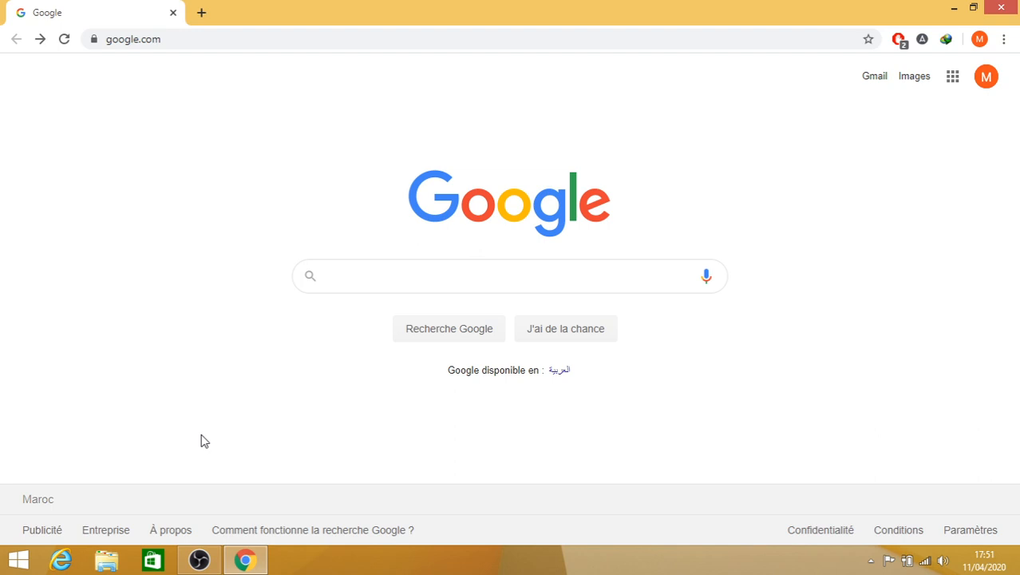
Search Google for obs studio and open the official OBS download page.
click(387, 277)
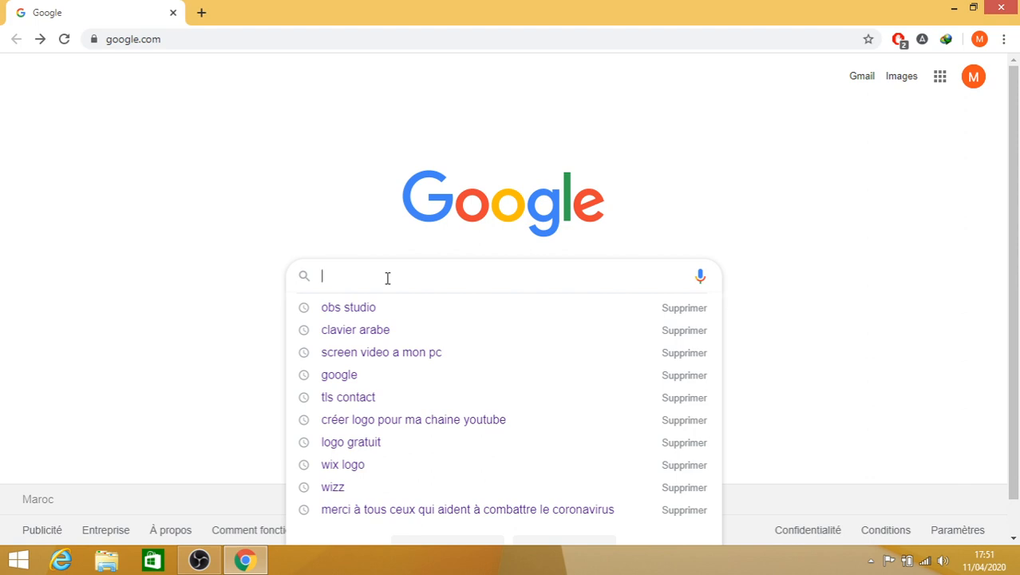
text(obs s)
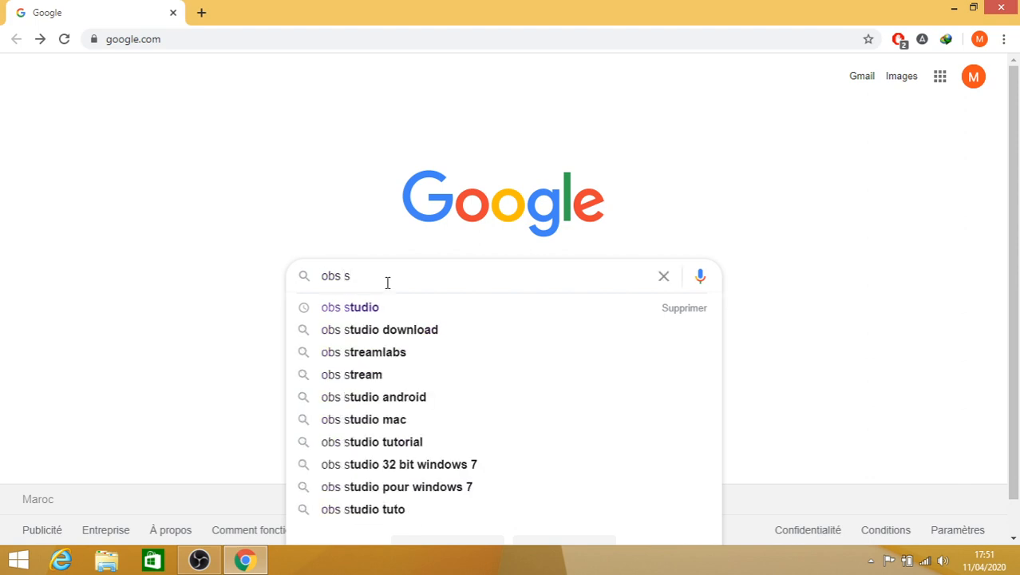
click(385, 307)
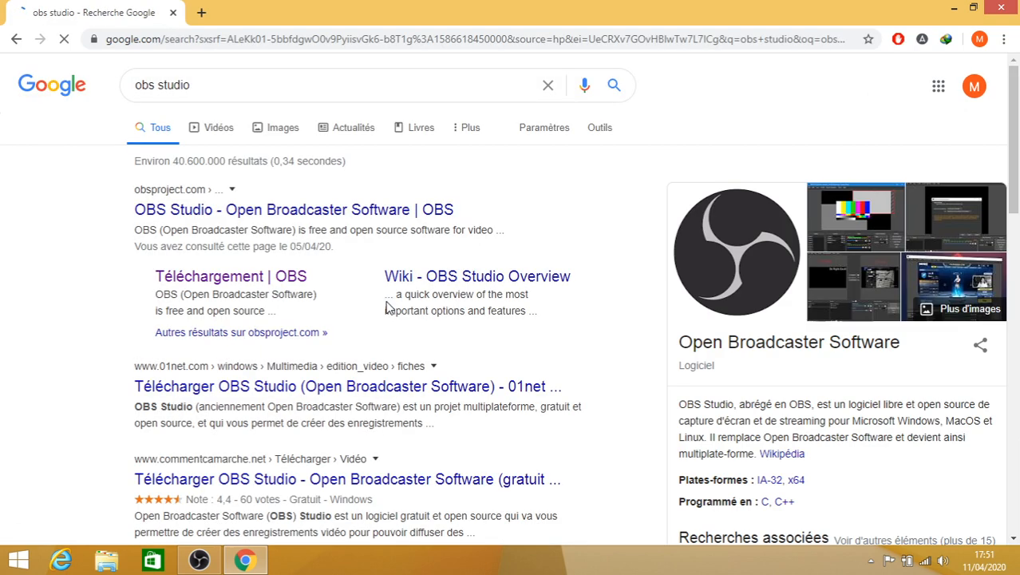
click(280, 280)
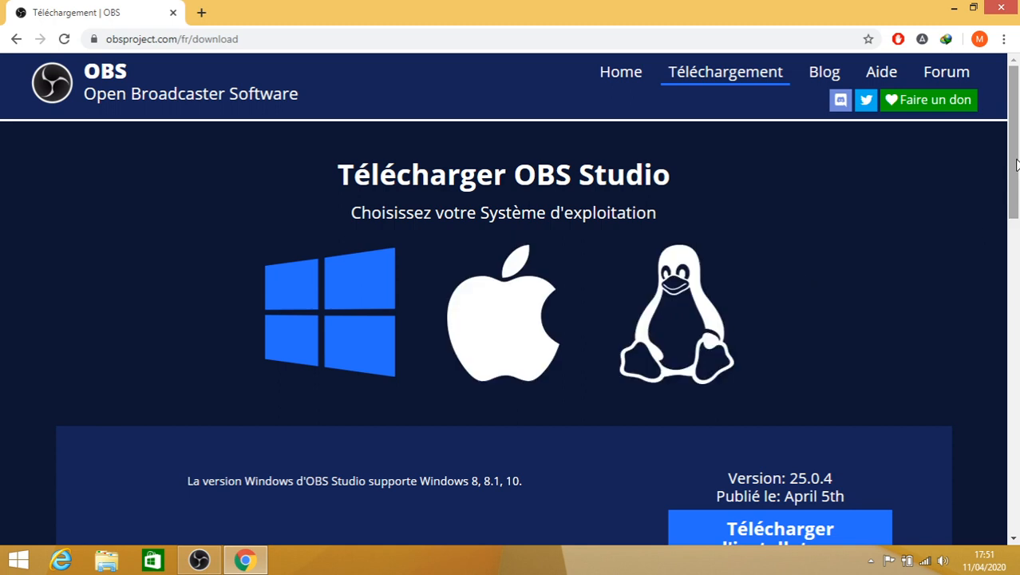
Request the Windows installer for OBS Studio 25.0.4, cancel the download dialog and close the welcome page.
drag(1017, 165, 1017, 275)
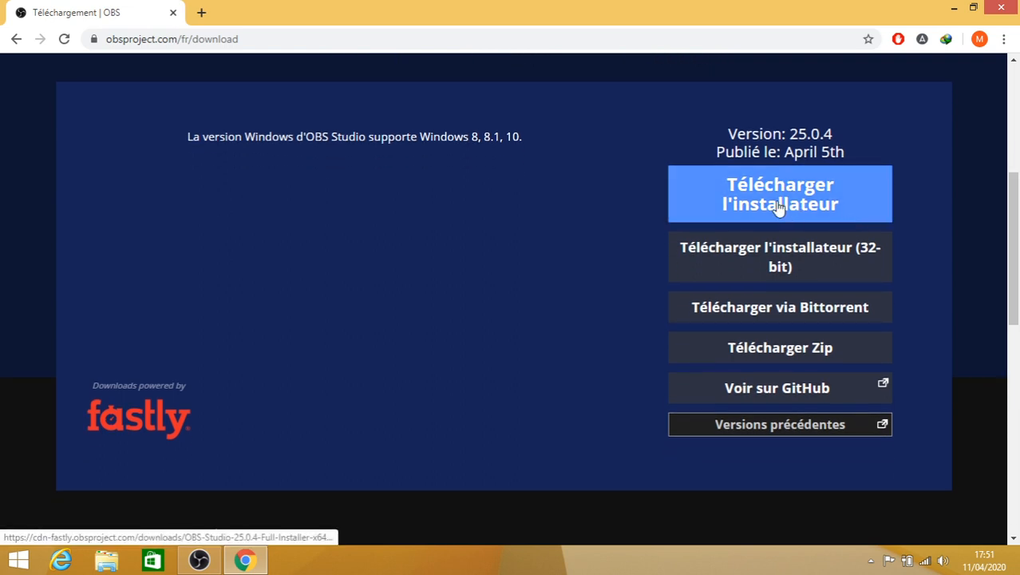
click(778, 206)
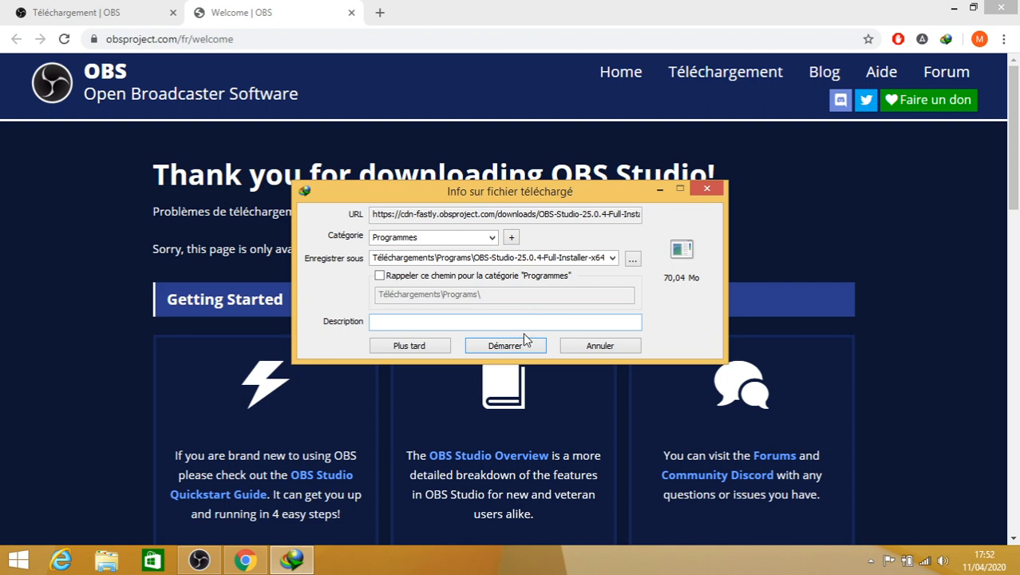
click(706, 190)
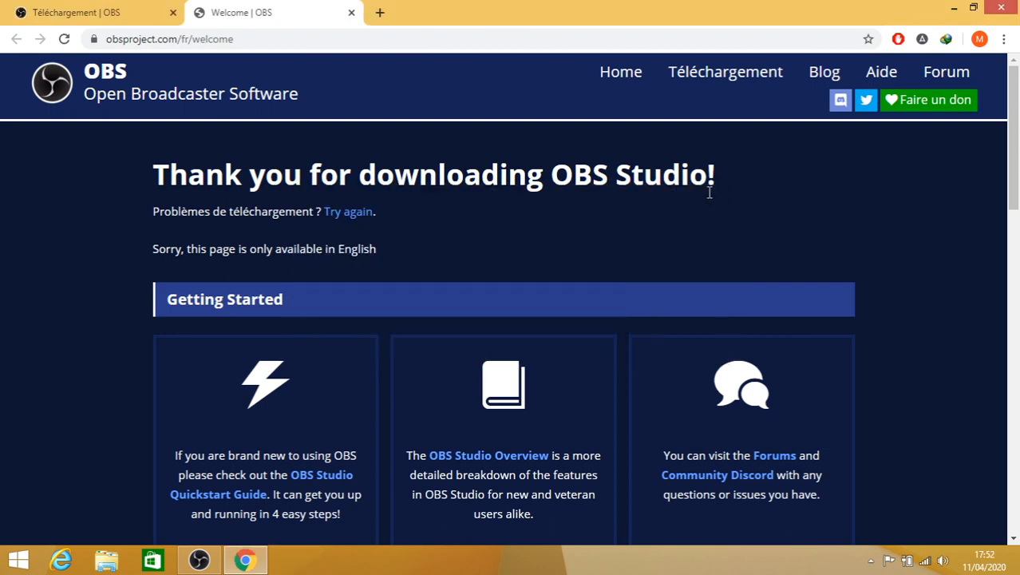
click(350, 14)
Switch to the open OBS Studio window and deselect the source in the preview.
mouse_move(206, 551)
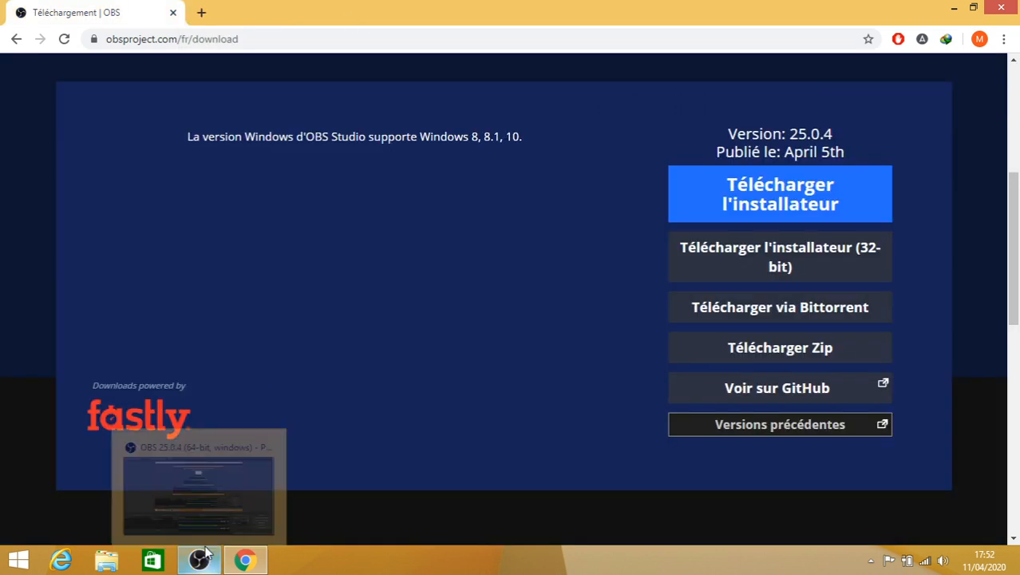
click(200, 487)
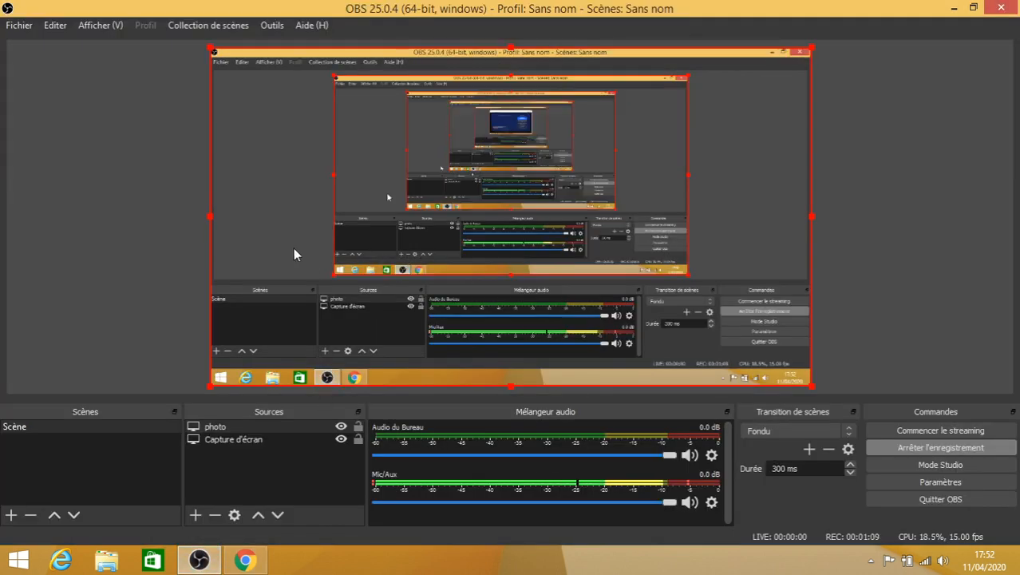
click(69, 193)
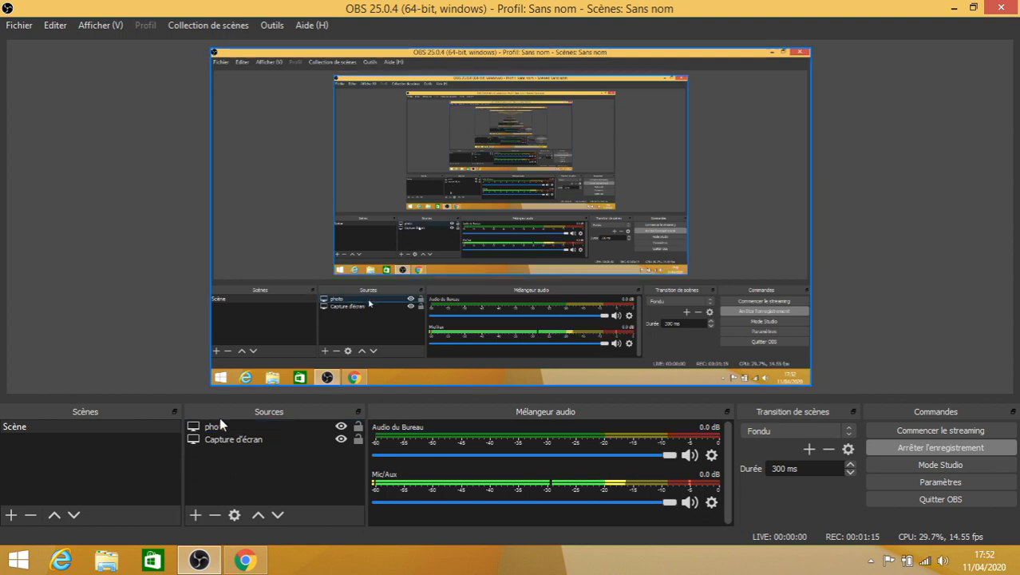
Try to add a display capture source named "image" and cancel its creation.
click(194, 515)
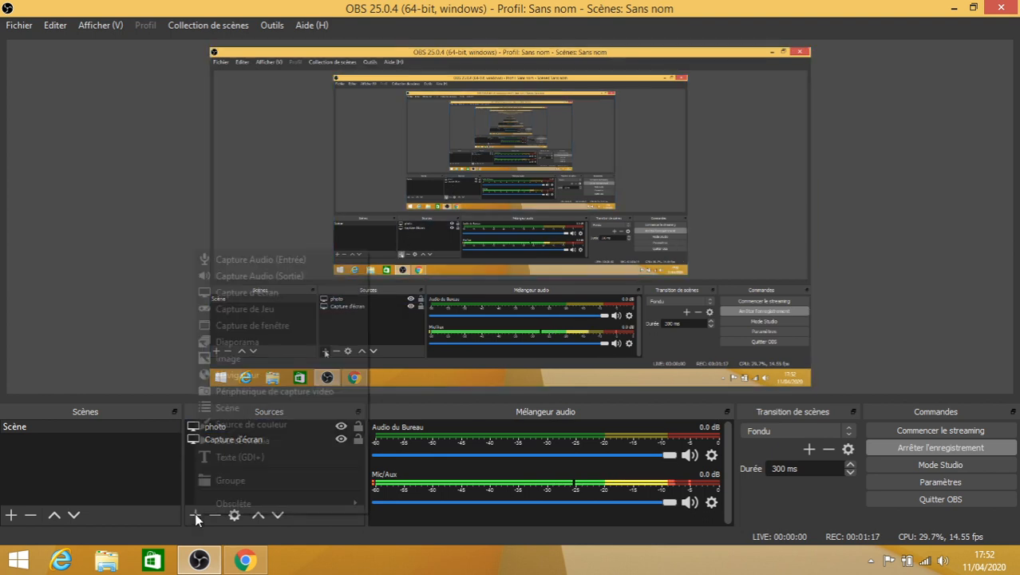
click(289, 293)
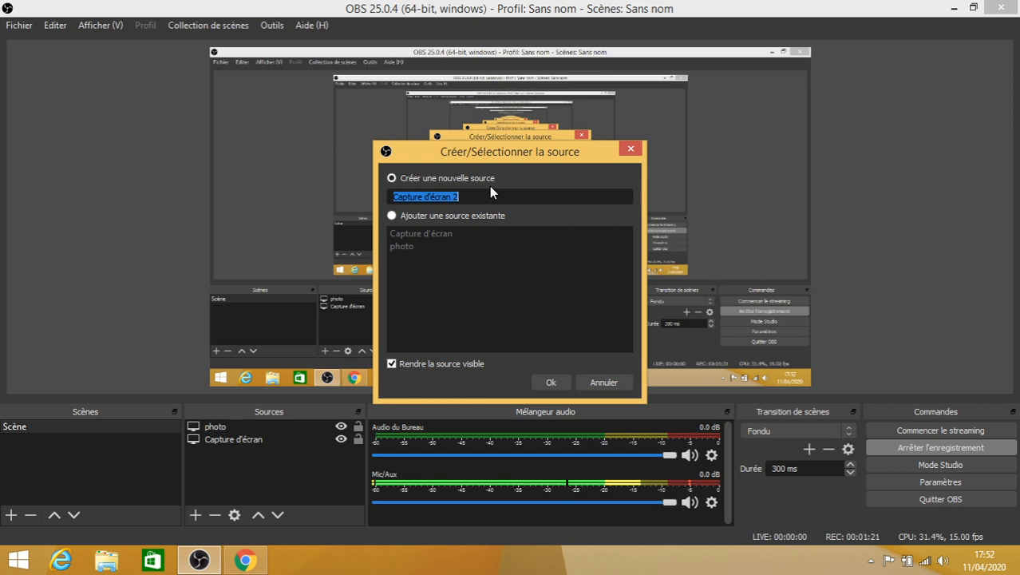
key(BackSpace)
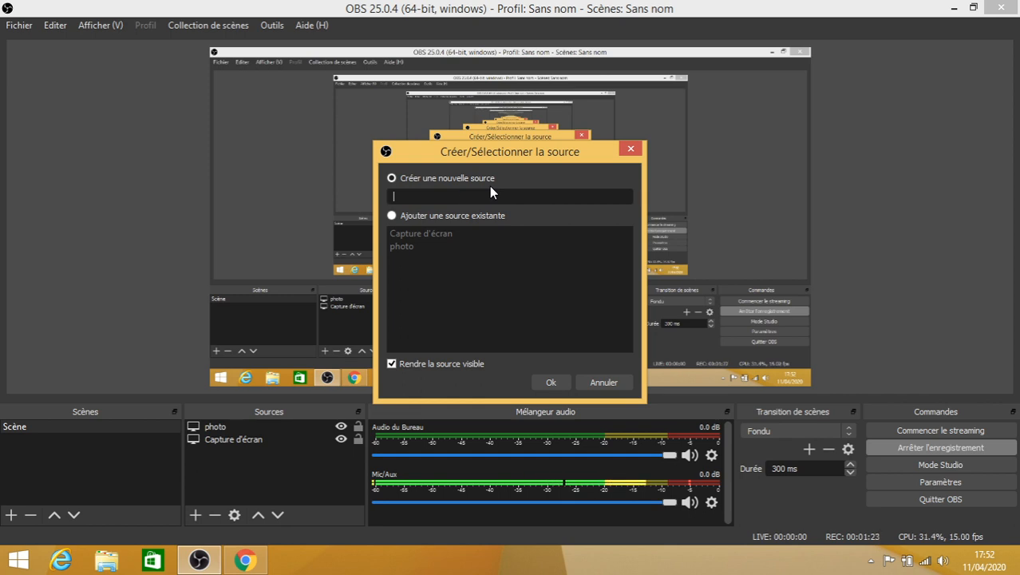
text(imae)
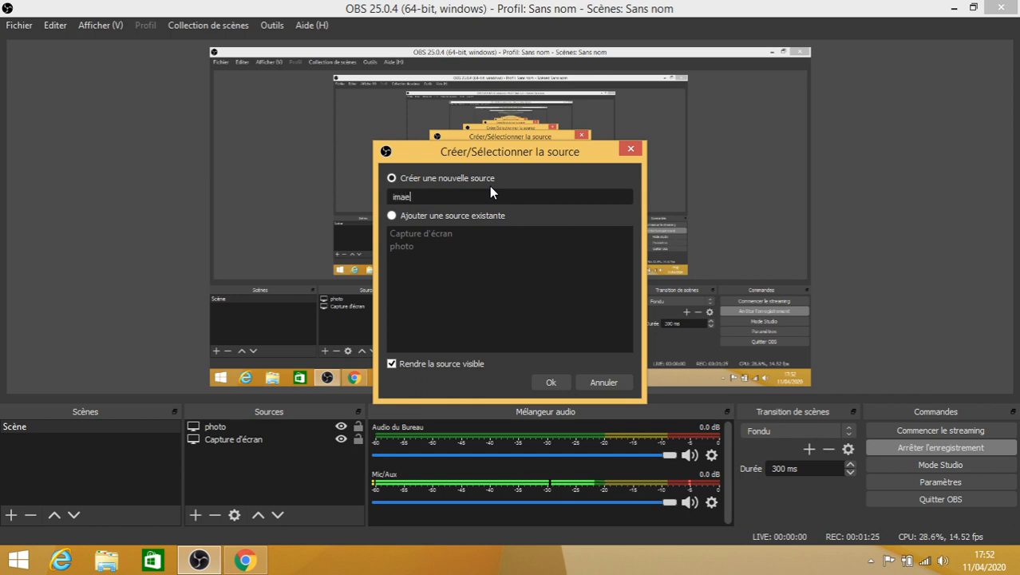
key(BackSpace)
text(ge)
click(604, 382)
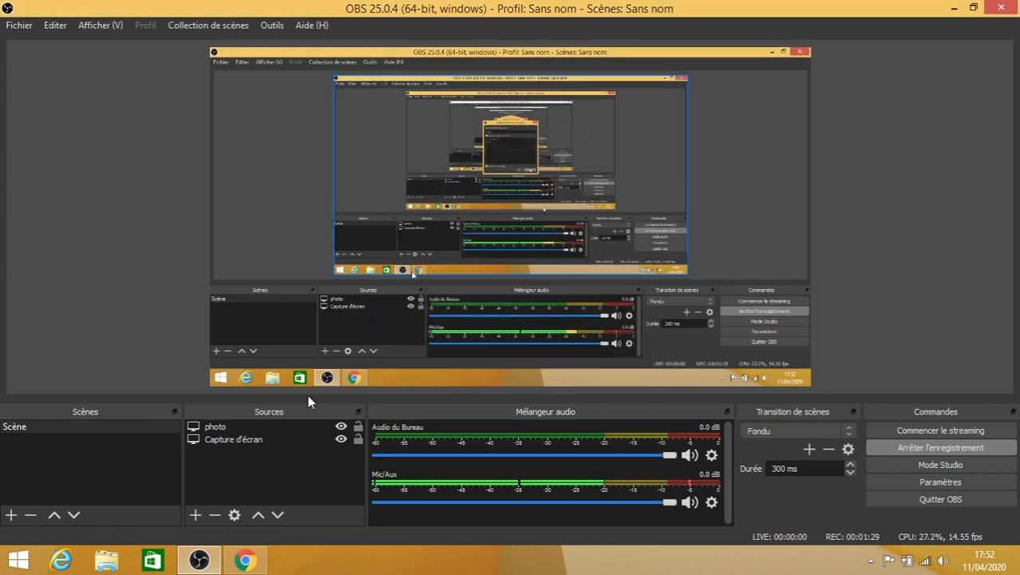
Try to add a game capture source named "jeu" and cancel its creation.
click(195, 515)
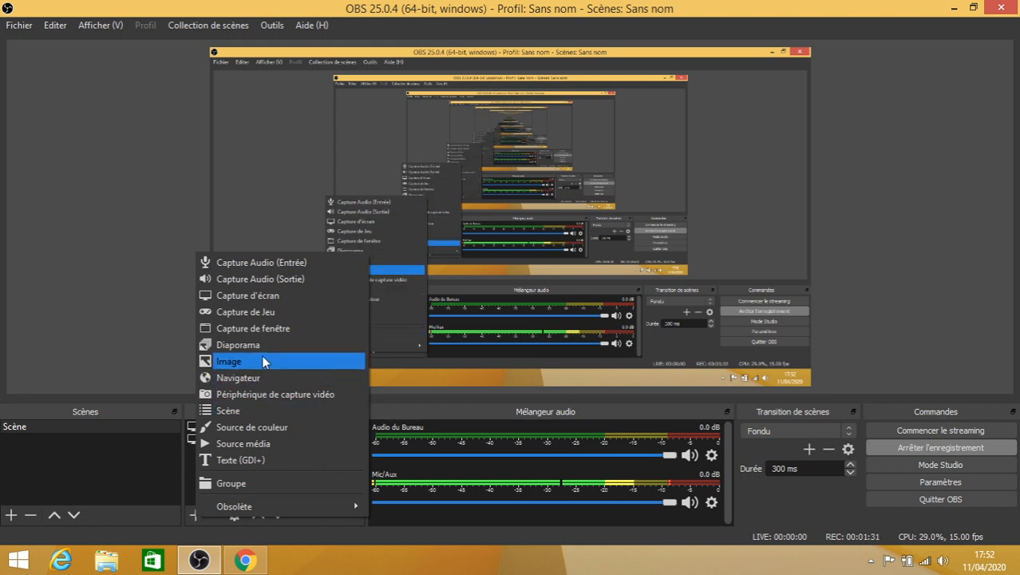
click(273, 314)
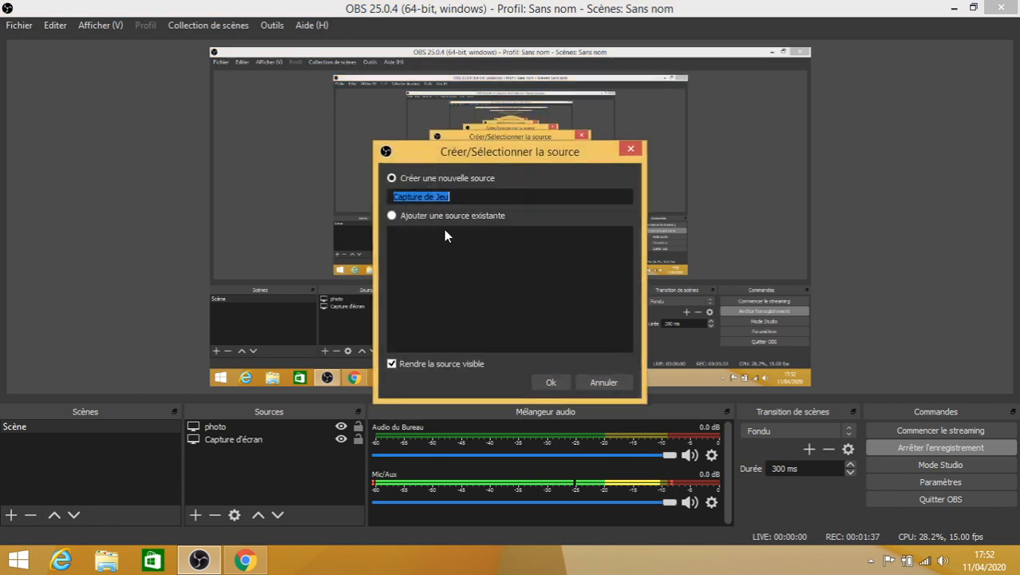
click(461, 195)
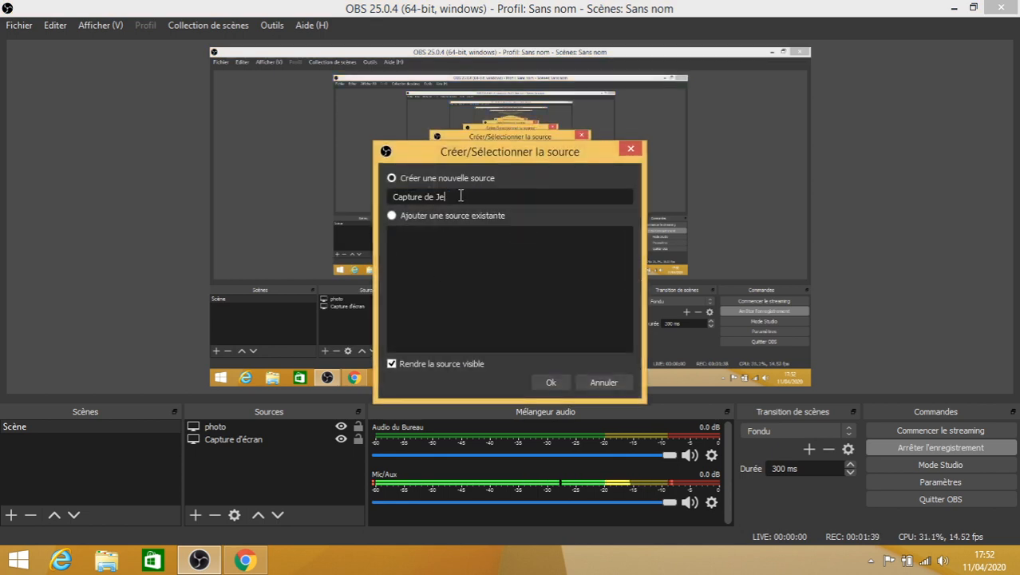
key(BackSpace)
key(BackSpace)
key(BackSpace)
key(BackSpace)
key(BackSpace)
key(BackSpace)
key(BackSpace)
key(BackSpace)
key(BackSpace)
key(BackSpace)
key(BackSpace)
key(BackSpace)
text(jeu)
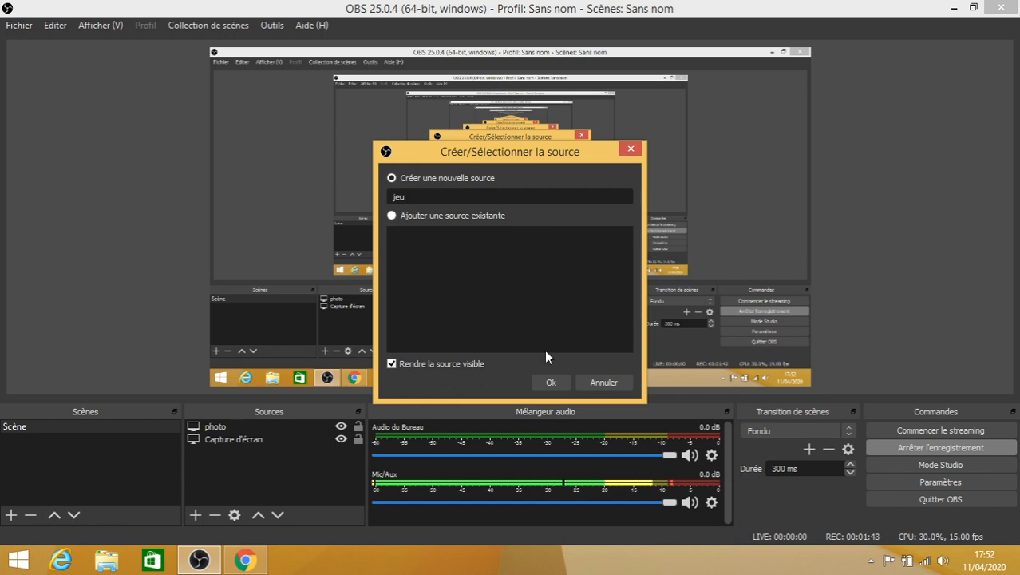
click(603, 383)
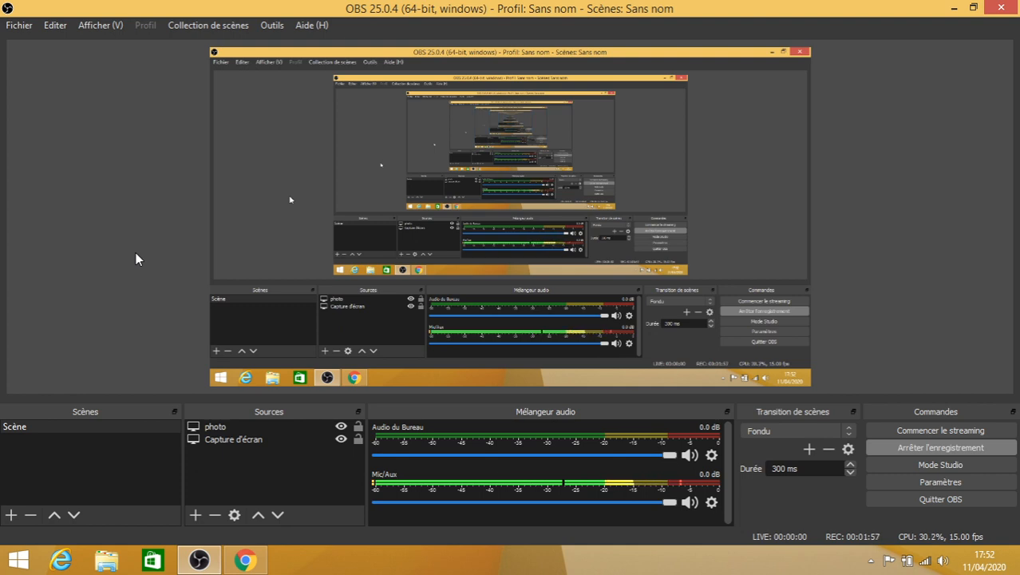
Minimise the OBS and browser windows to show the desktop.
click(229, 122)
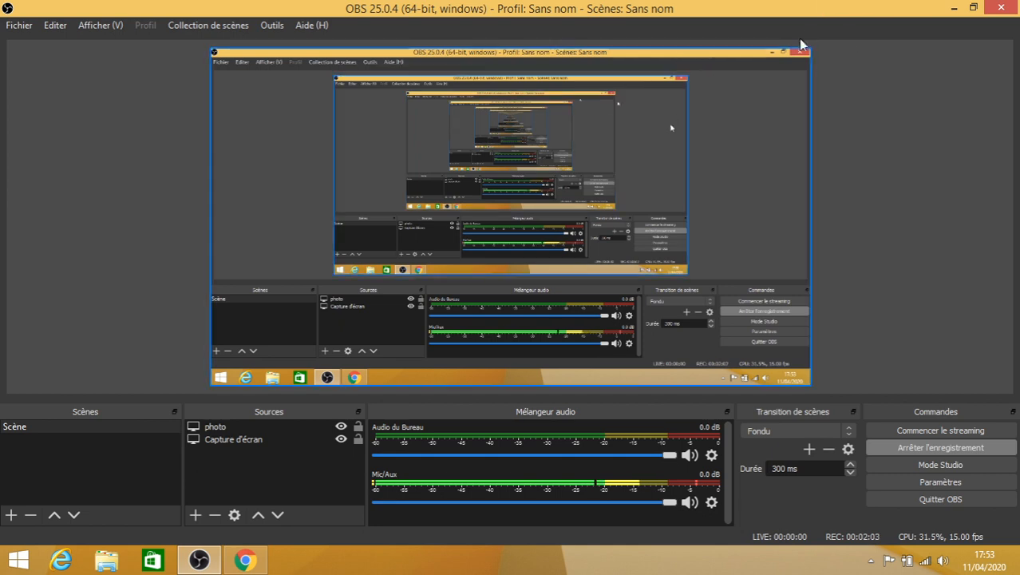
click(156, 135)
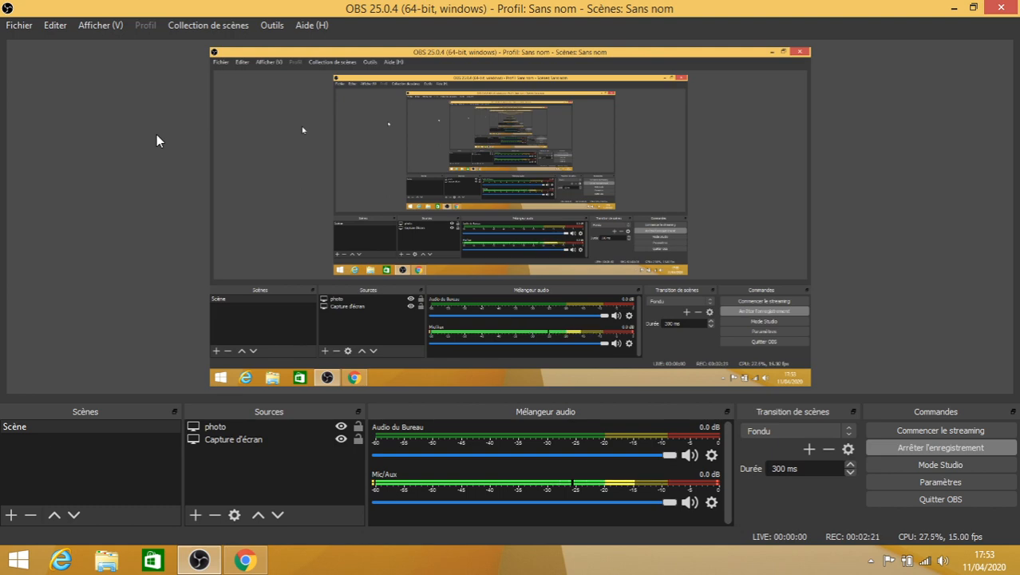
click(191, 562)
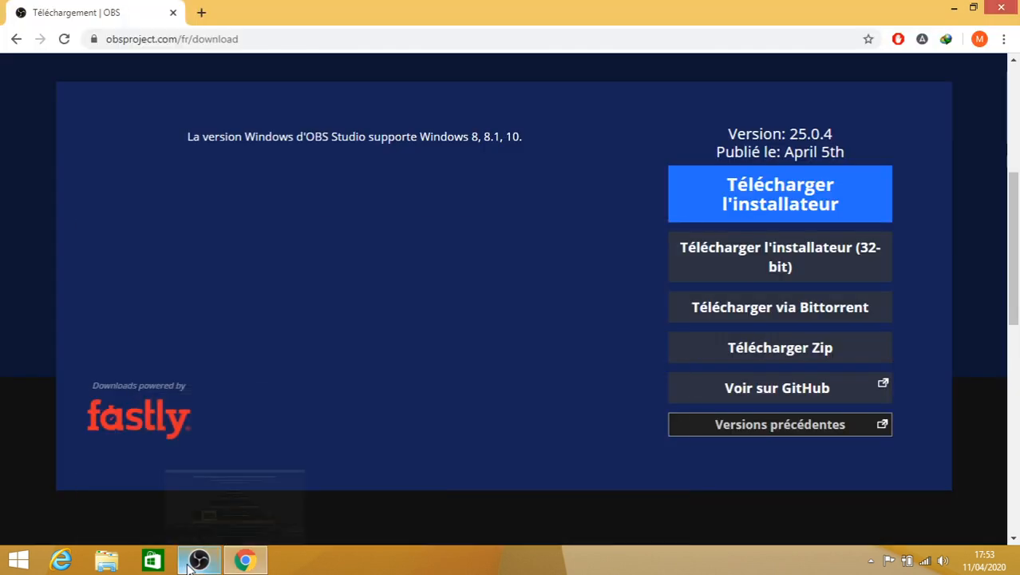
click(954, 8)
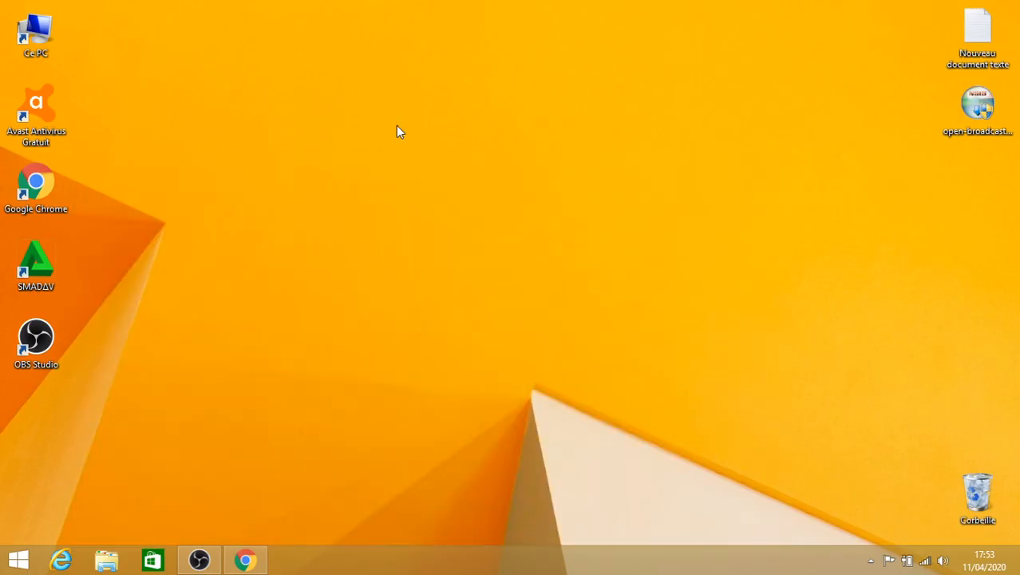
Examine the run-as-administrator option in the OBS Studio desktop shortcut's compatibility properties and cancel the dialog.
right_click(4, 338)
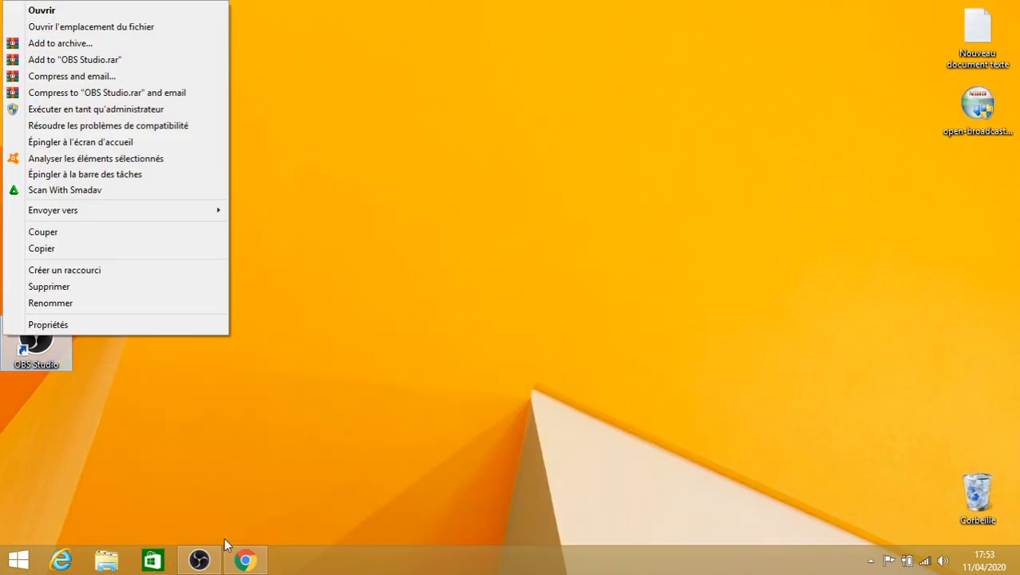
click(118, 407)
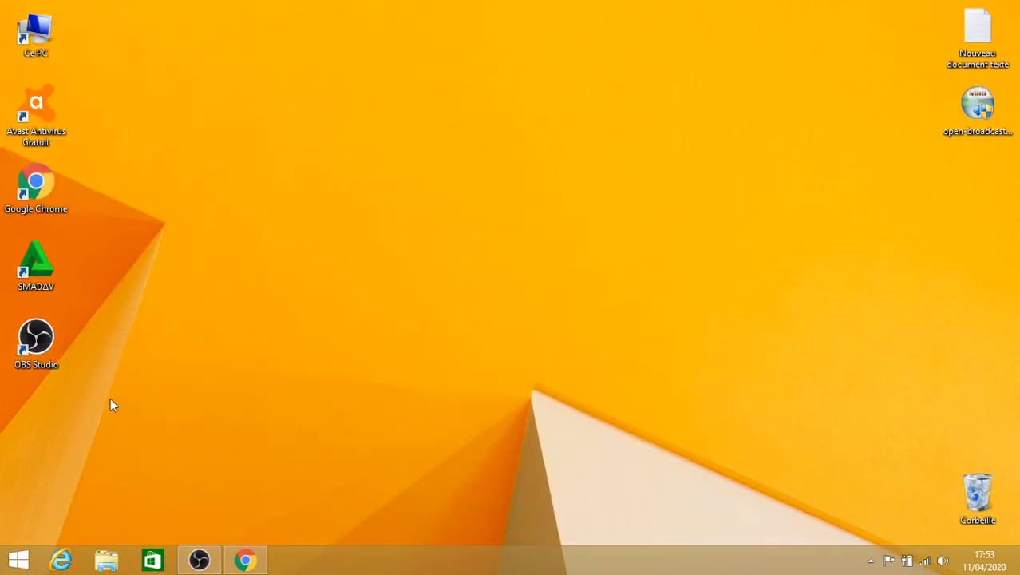
right_click(30, 335)
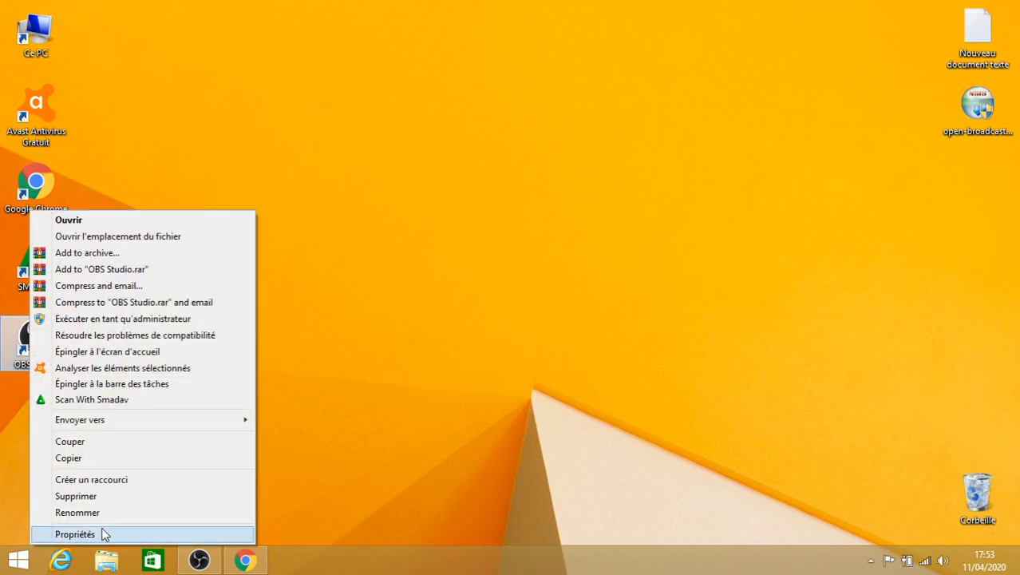
click(75, 534)
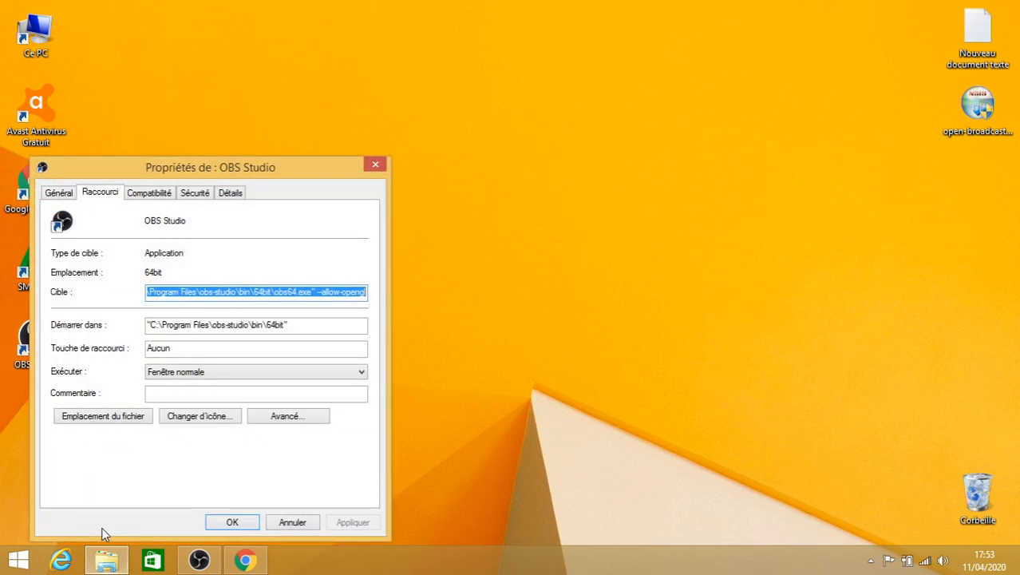
click(159, 194)
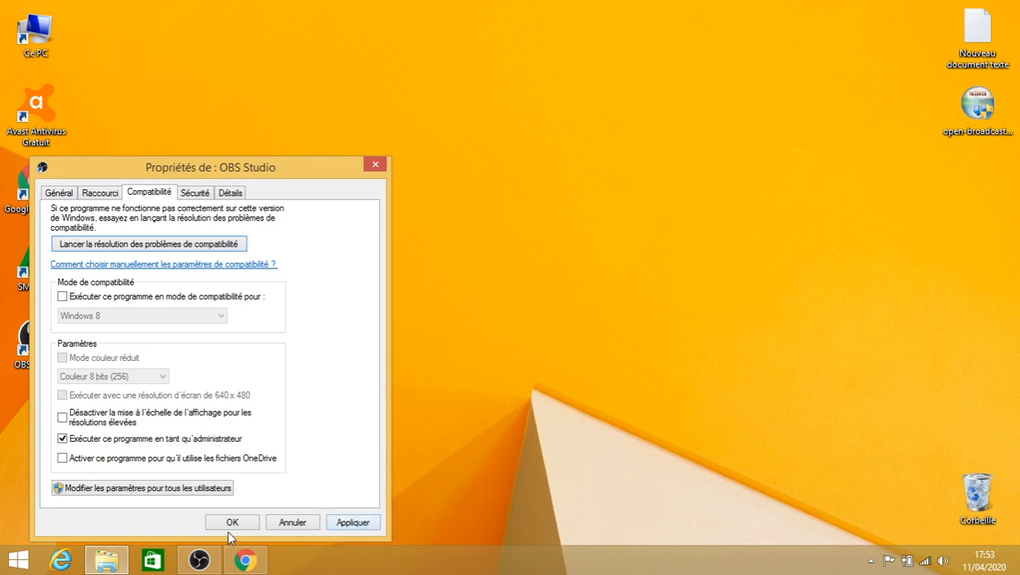
click(291, 521)
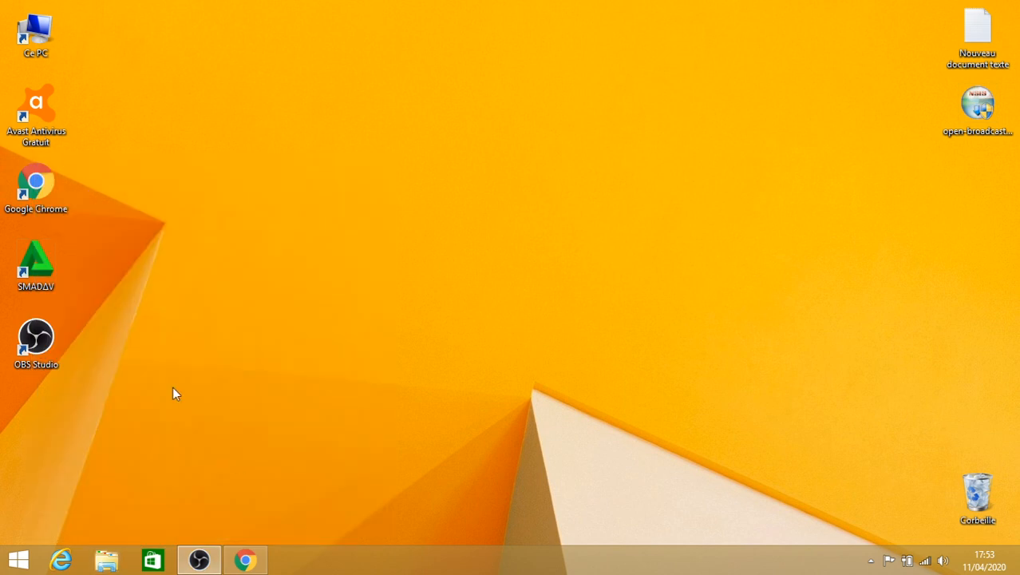
Try to launch OBS Studio from its desktop shortcut, then restore the running OBS window and minimise it again.
double_click(54, 336)
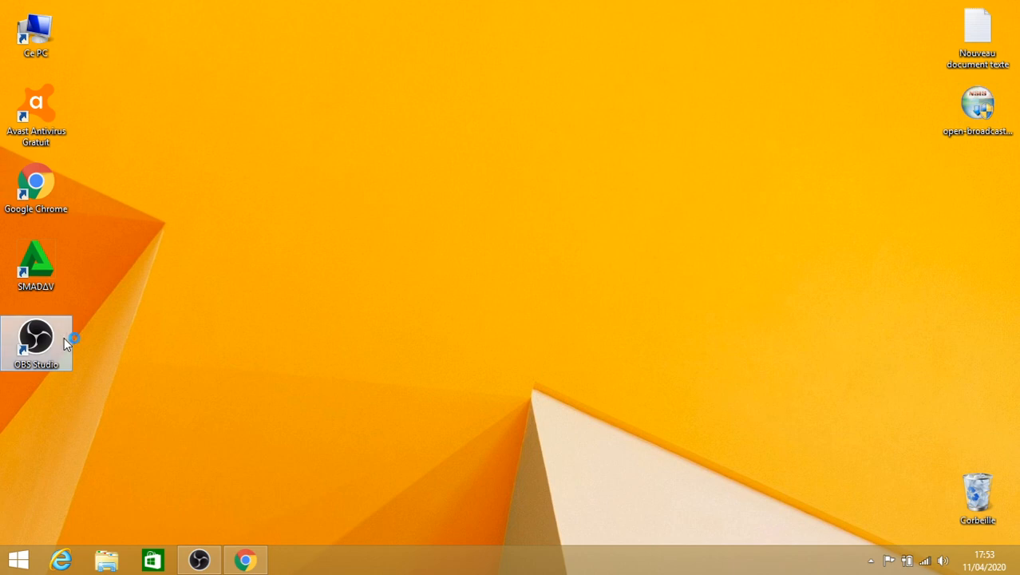
click(660, 291)
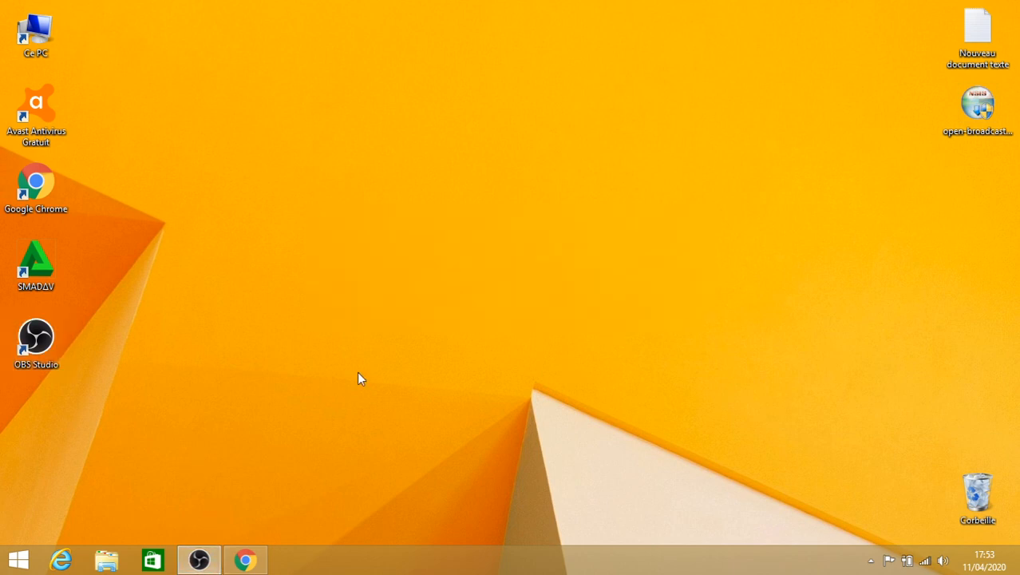
click(200, 559)
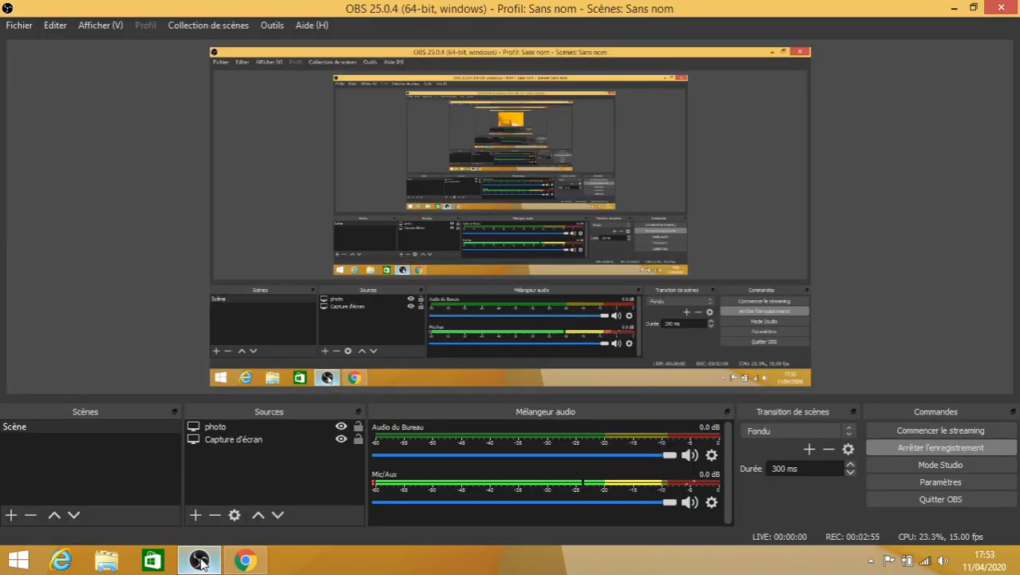
click(200, 560)
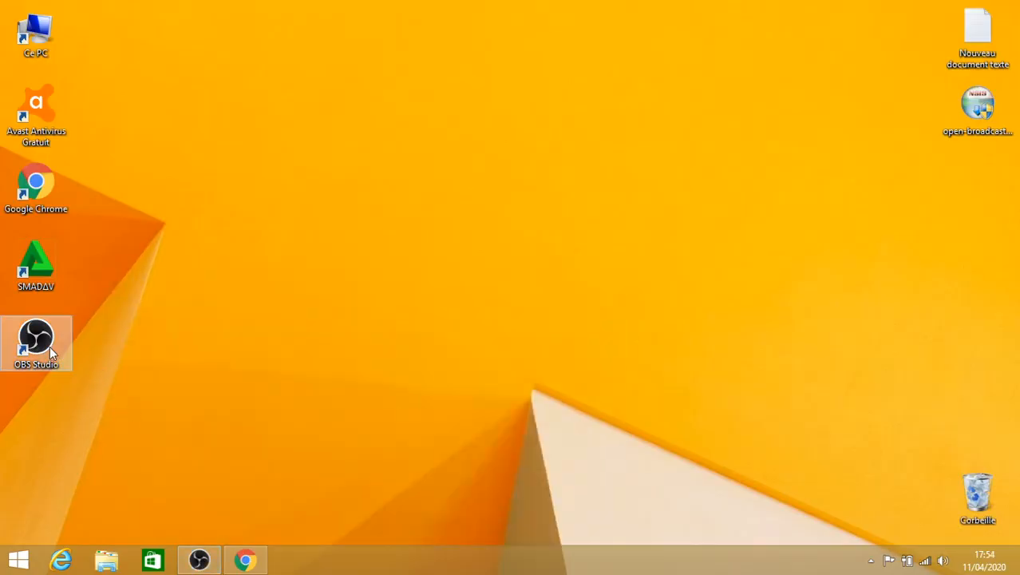
Try enabling Windows 7 compatibility mode in the OBS Studio desktop shortcut's properties.
right_click(50, 345)
click(82, 335)
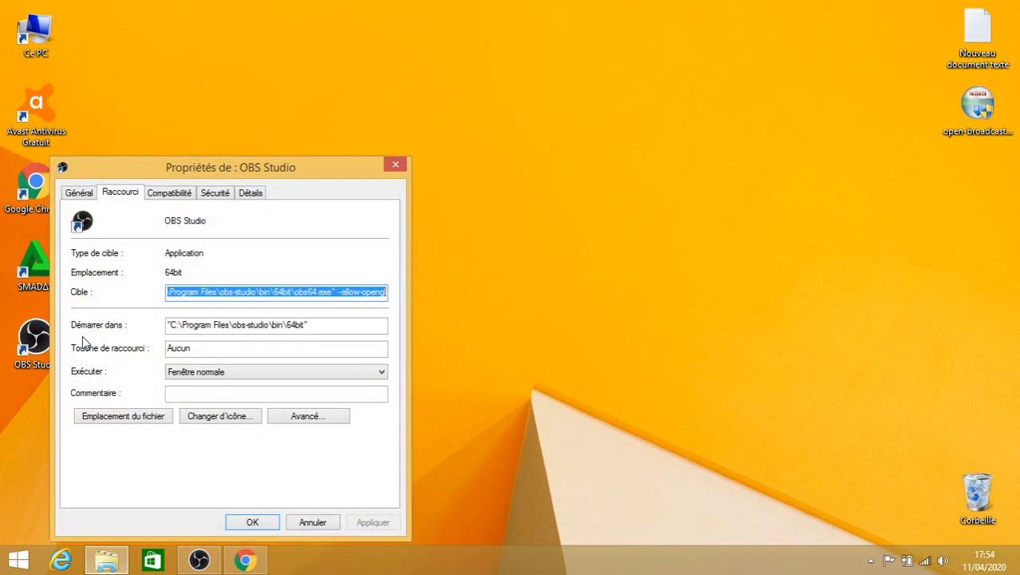
click(185, 194)
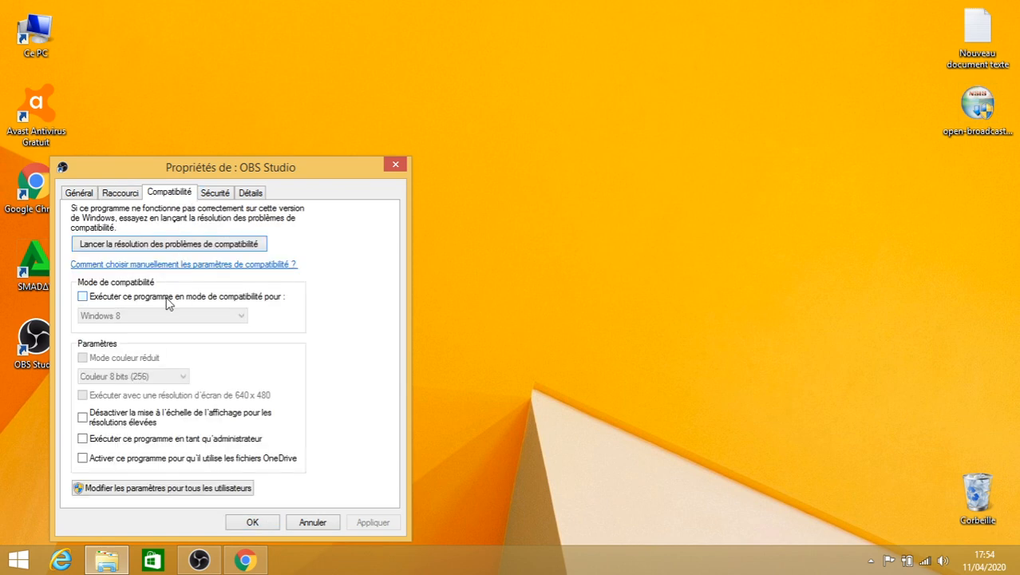
click(155, 304)
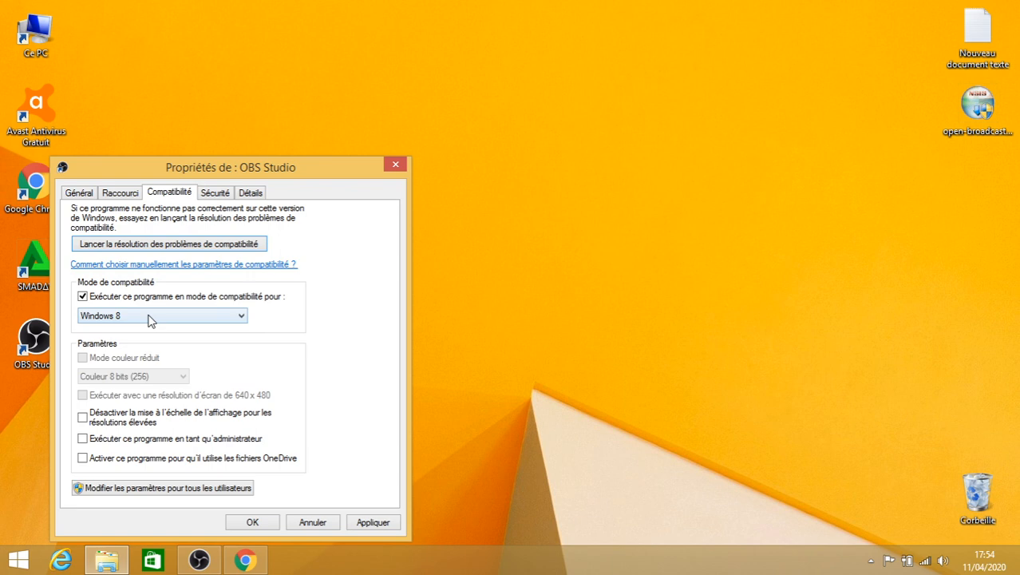
click(150, 318)
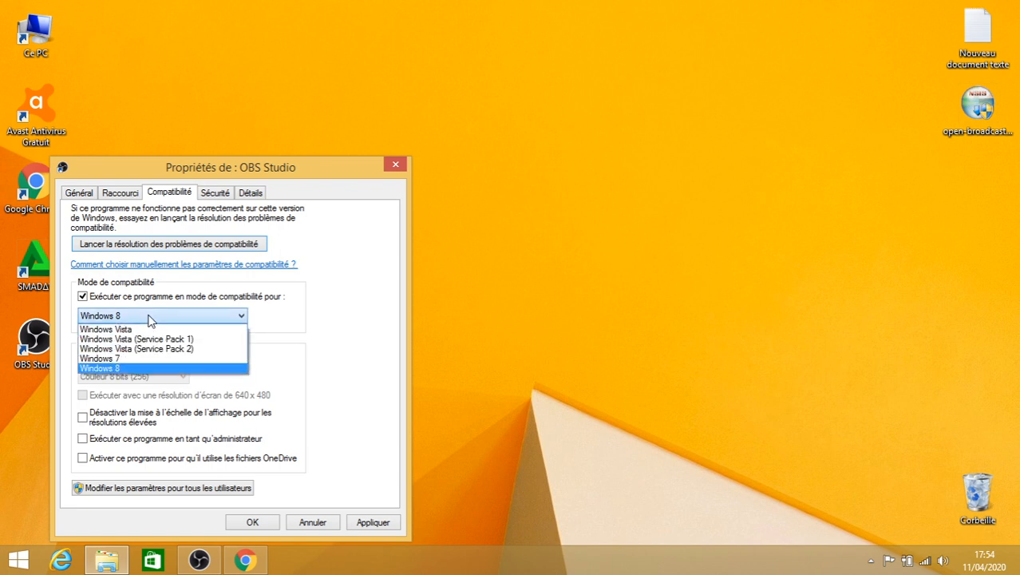
click(134, 360)
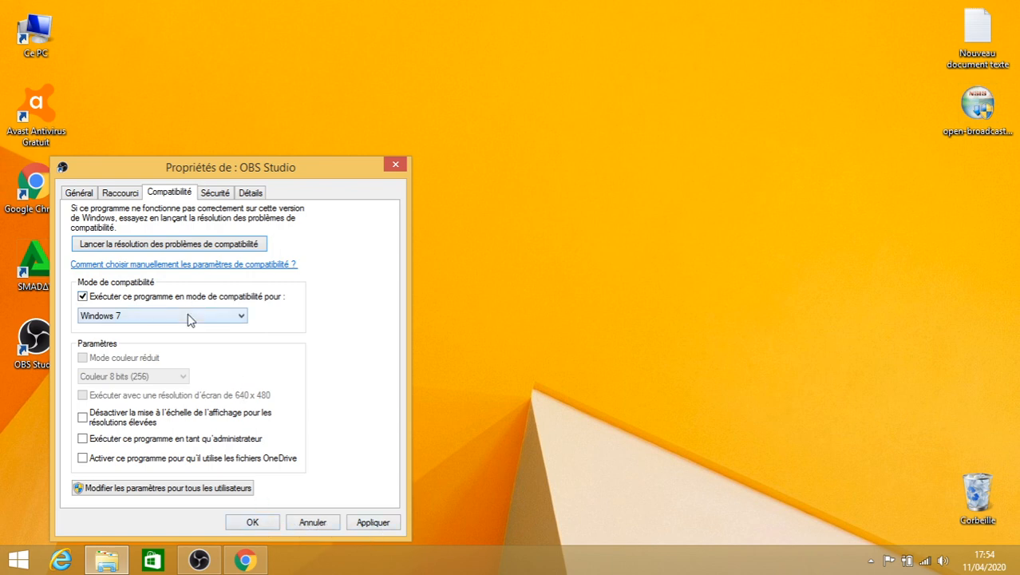
Try switching the shortcut's compatibility mode to Windows 8, toggle the mode off and on, and cancel the properties dialog.
click(164, 317)
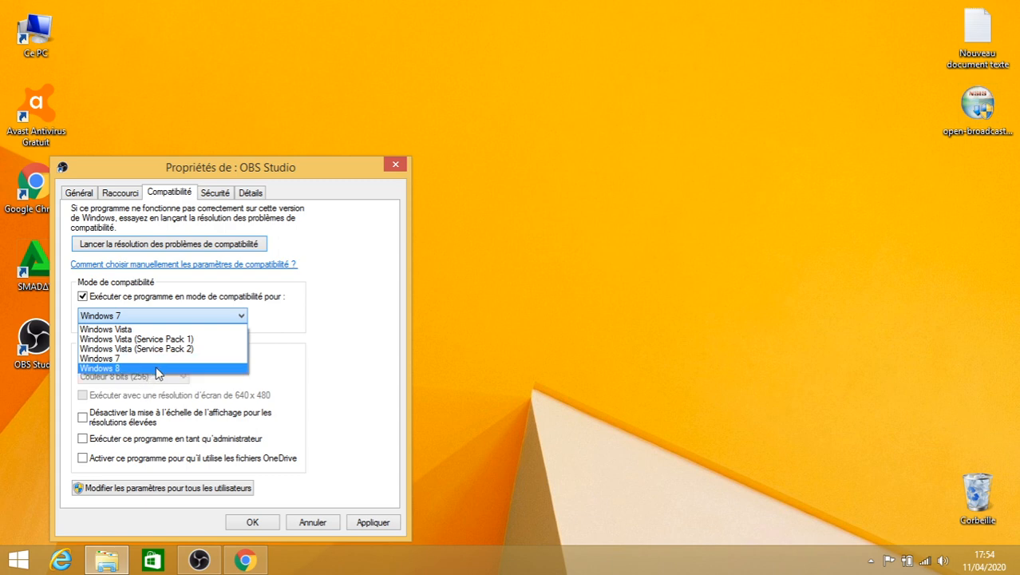
click(157, 369)
click(163, 297)
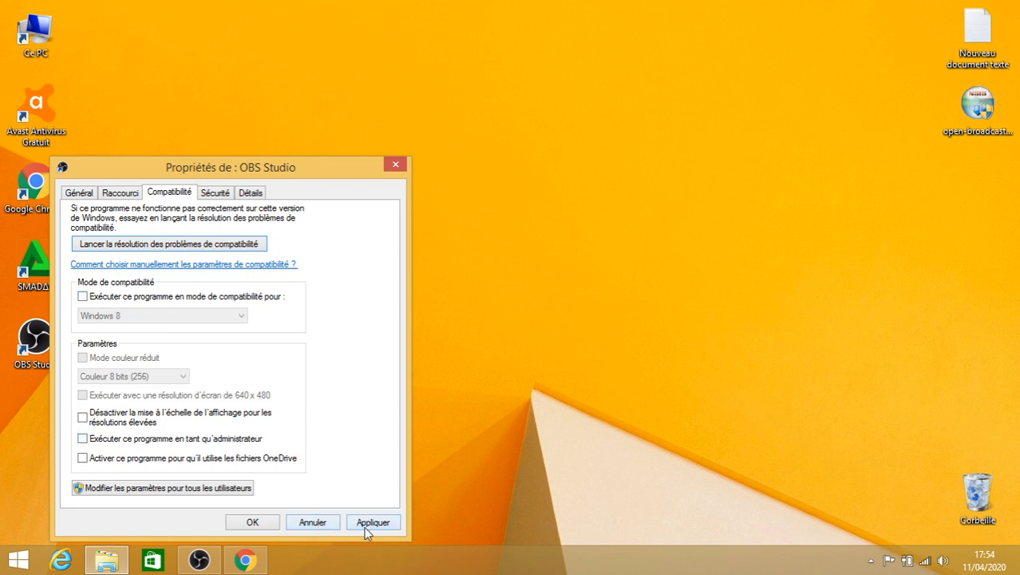
click(106, 297)
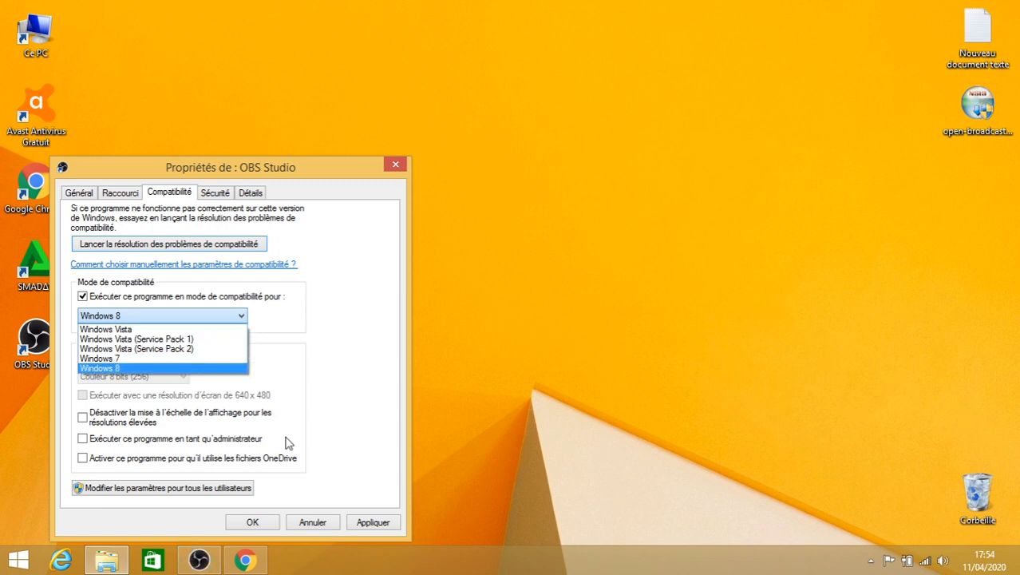
click(131, 367)
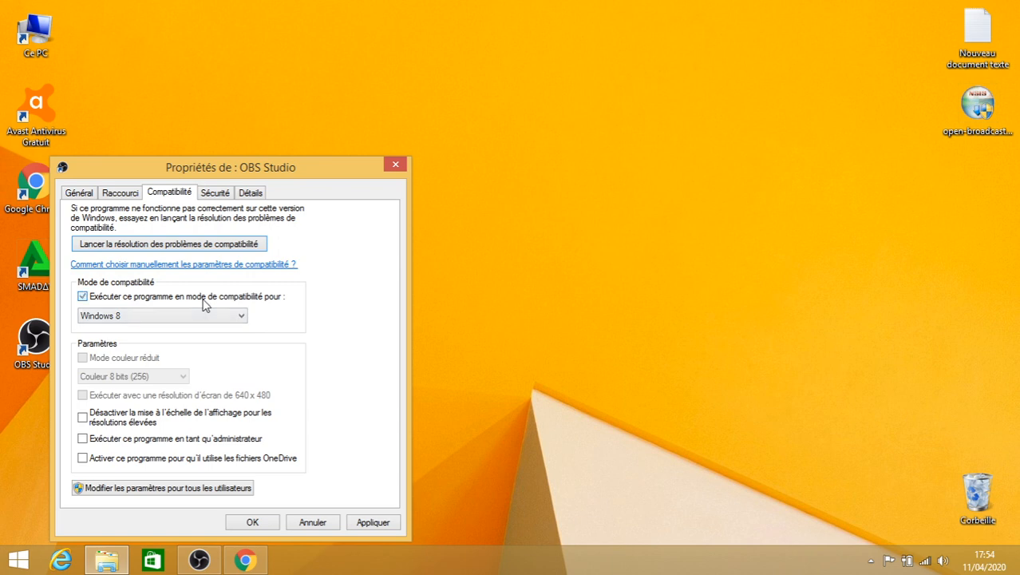
click(326, 522)
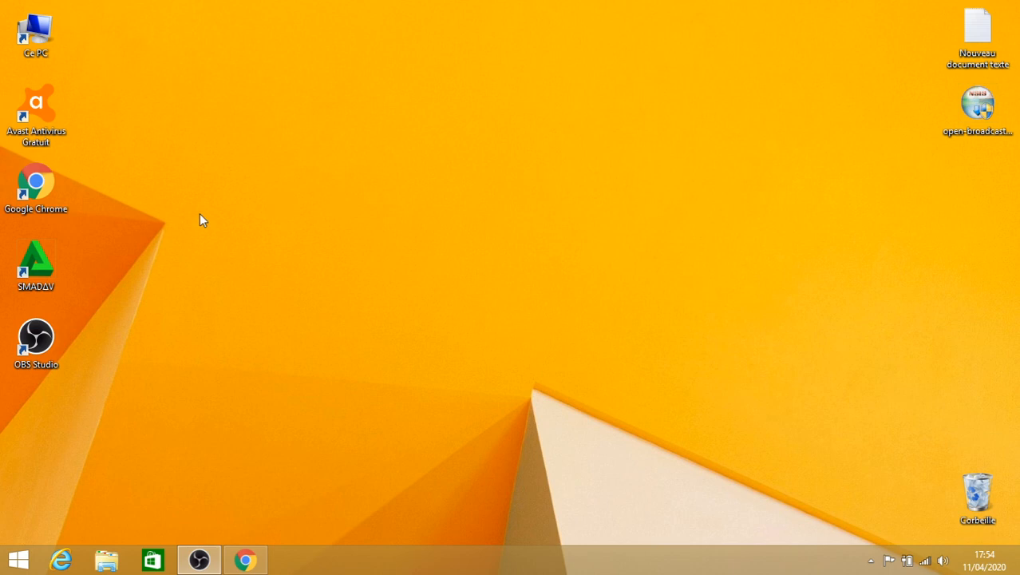
Open Device Manager and examine the driver update option for the AMD Radeon HD 8600M Series graphics card.
right_click(8, 560)
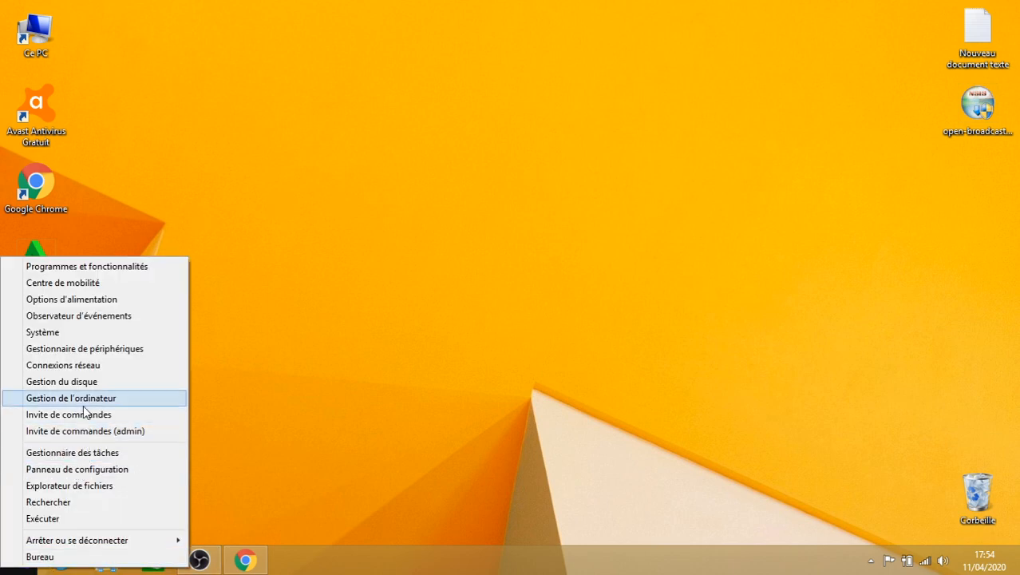
click(101, 349)
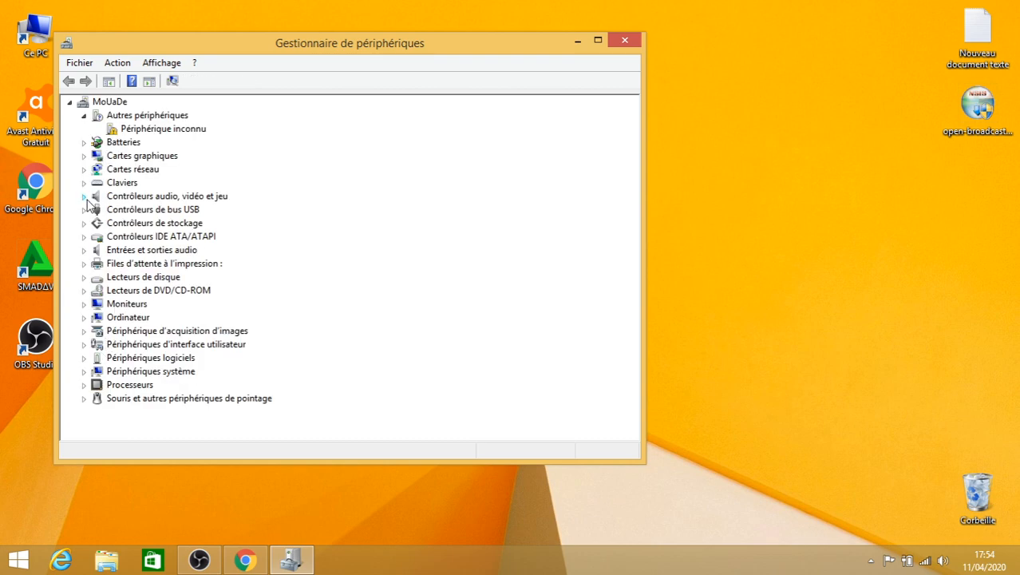
click(84, 157)
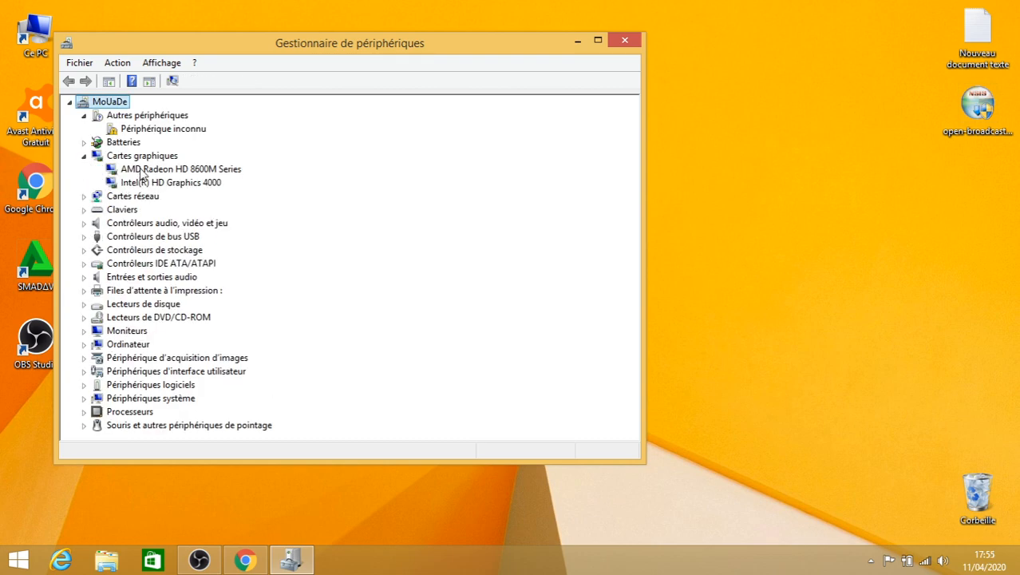
right_click(141, 170)
click(126, 174)
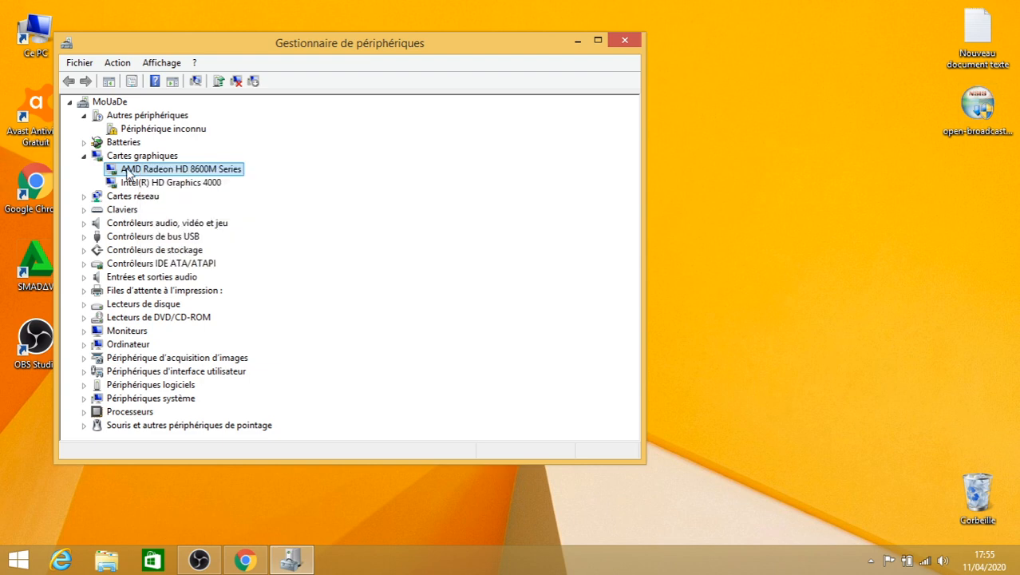
right_click(127, 173)
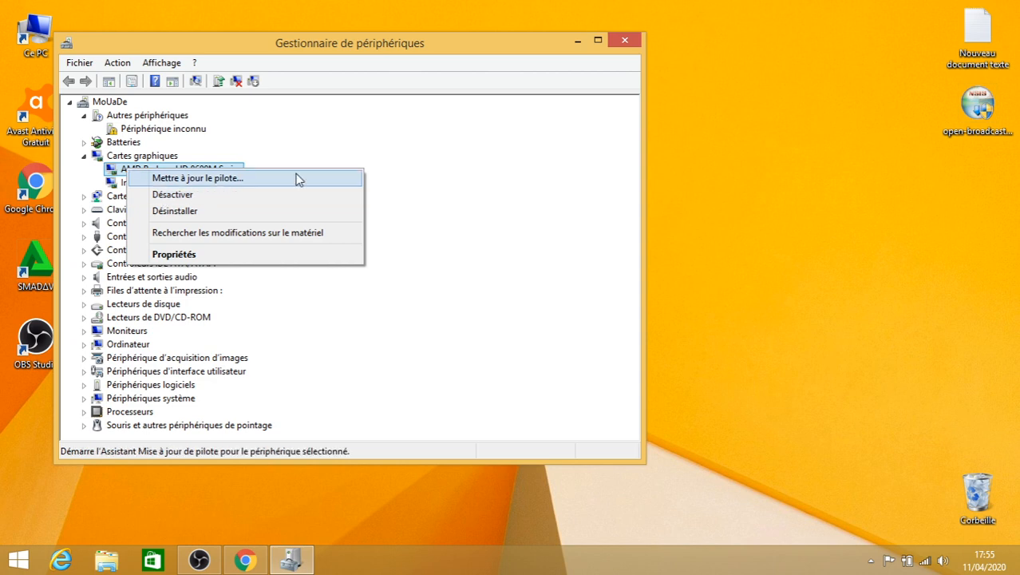
click(425, 258)
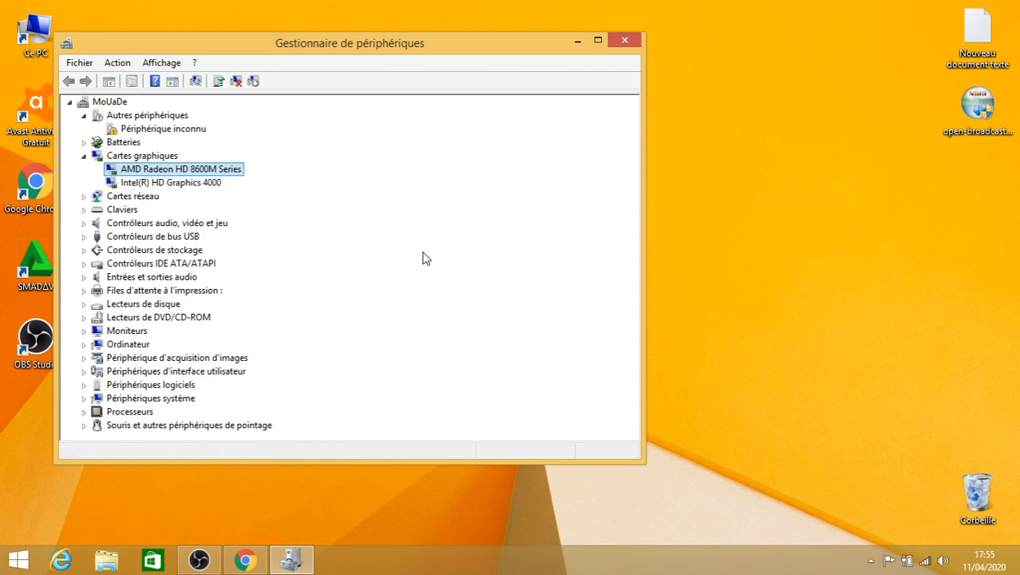
Collapse and re-expand the graphics cards category, and review the available actions for the AMD Radeon card without applying any.
click(84, 156)
click(84, 156)
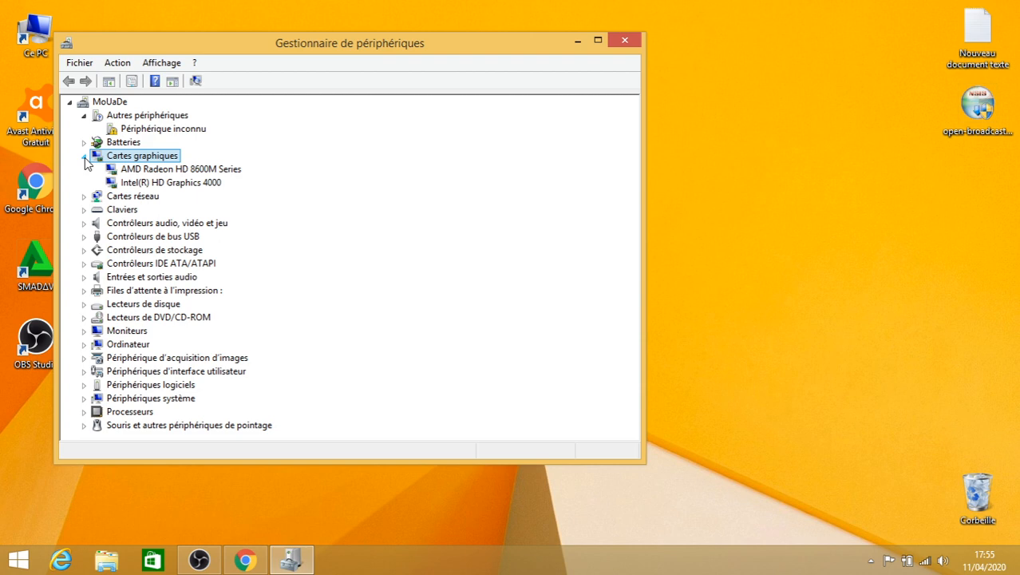
click(84, 157)
click(84, 157)
click(145, 170)
right_click(145, 172)
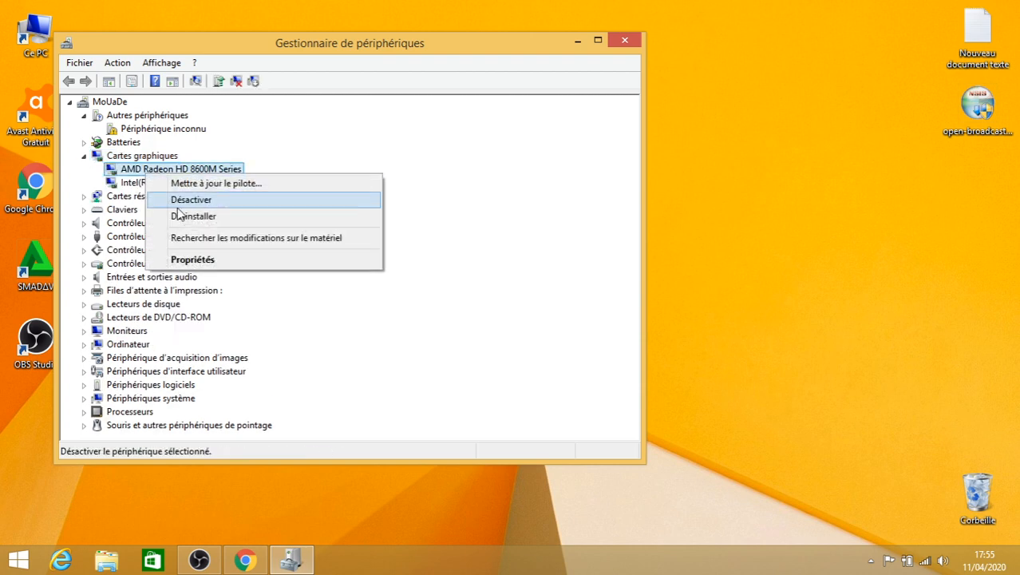
click(461, 185)
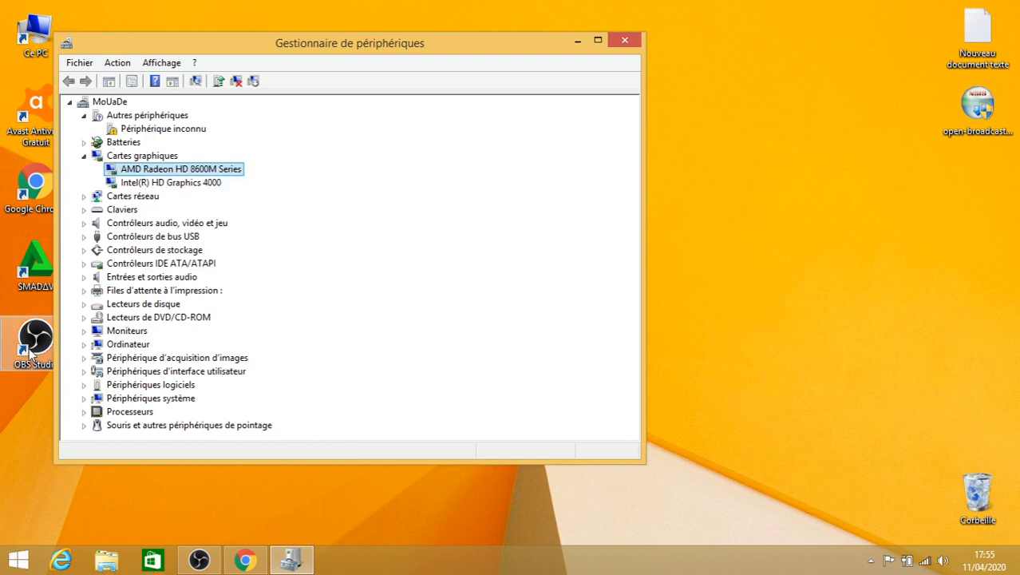
Close Device Manager and refresh the desktop.
click(635, 43)
right_click(387, 204)
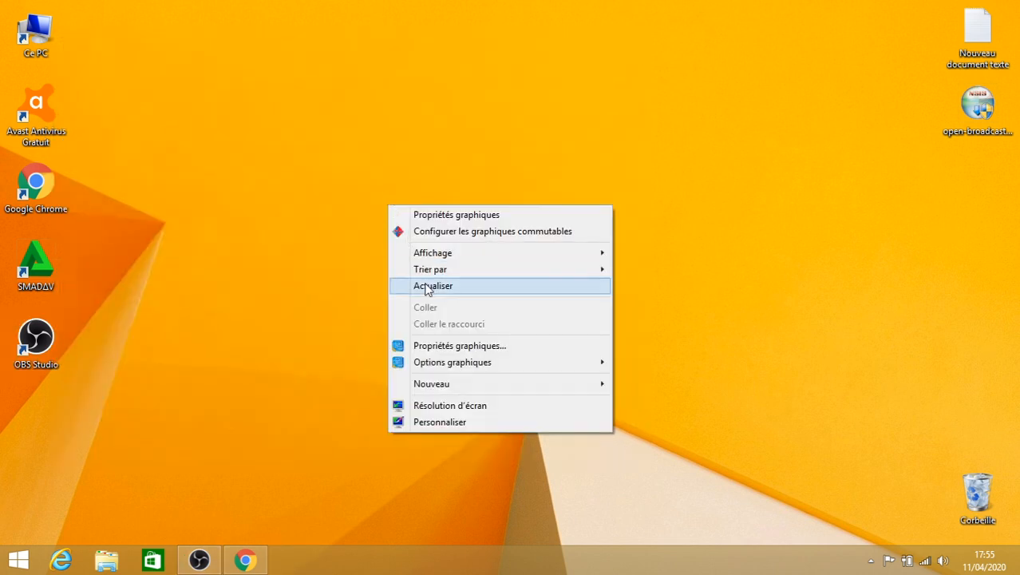
click(427, 285)
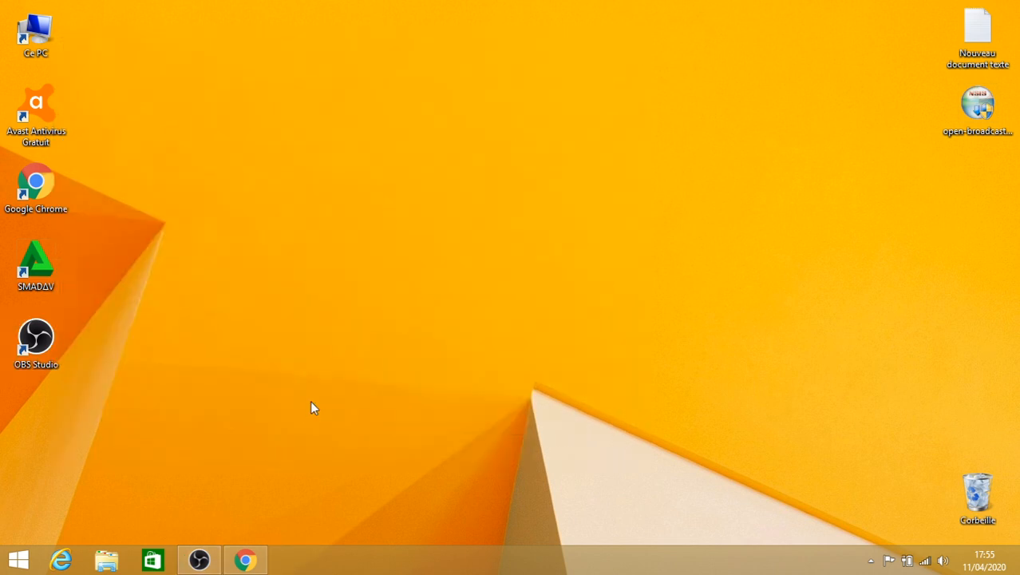
Try removing and re-pasting the --allow-opengl argument in the OBS Studio shortcut's target, then cancel the properties dialog.
right_click(40, 364)
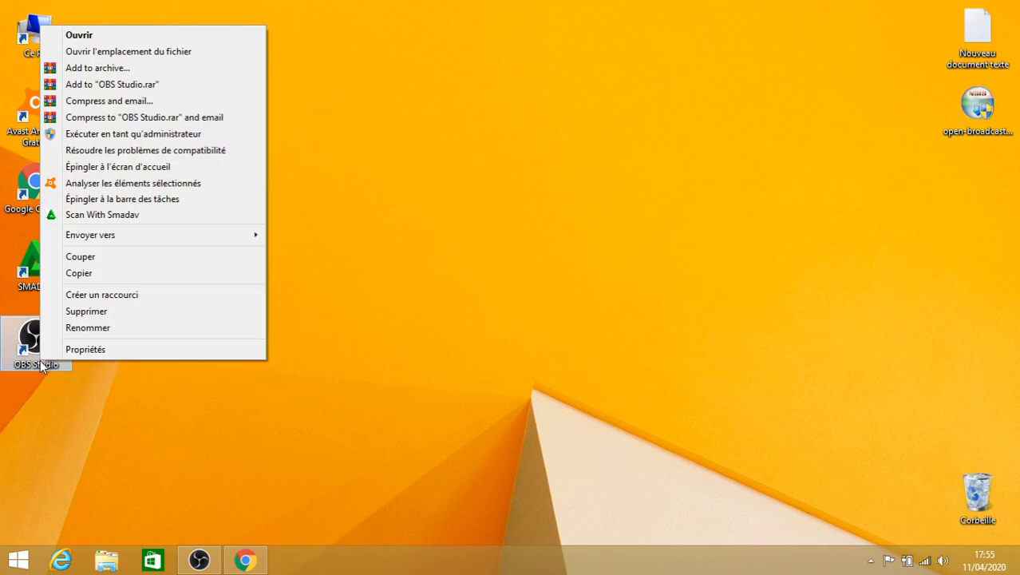
click(83, 348)
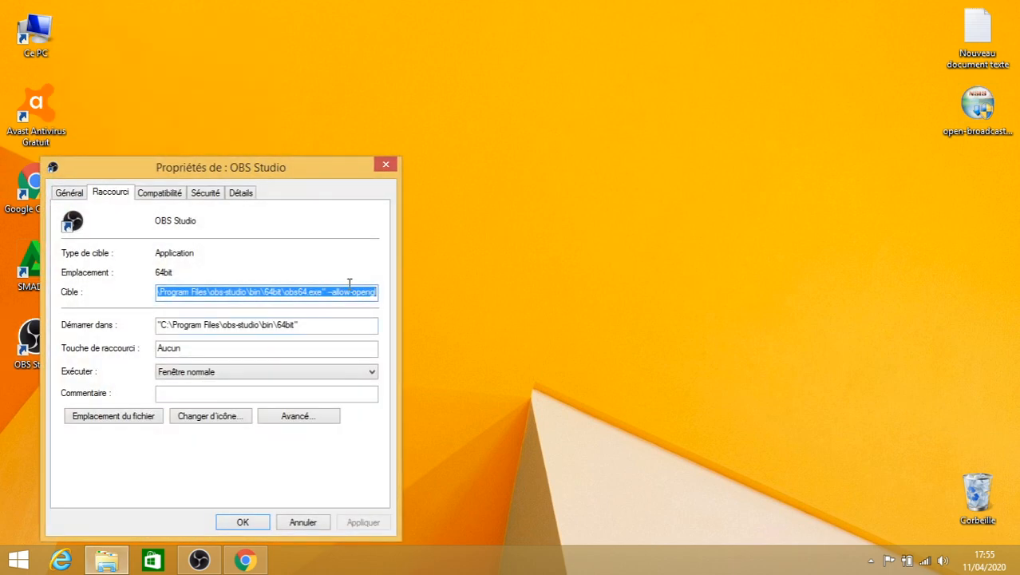
drag(328, 292, 387, 293)
key(ctrl+c)
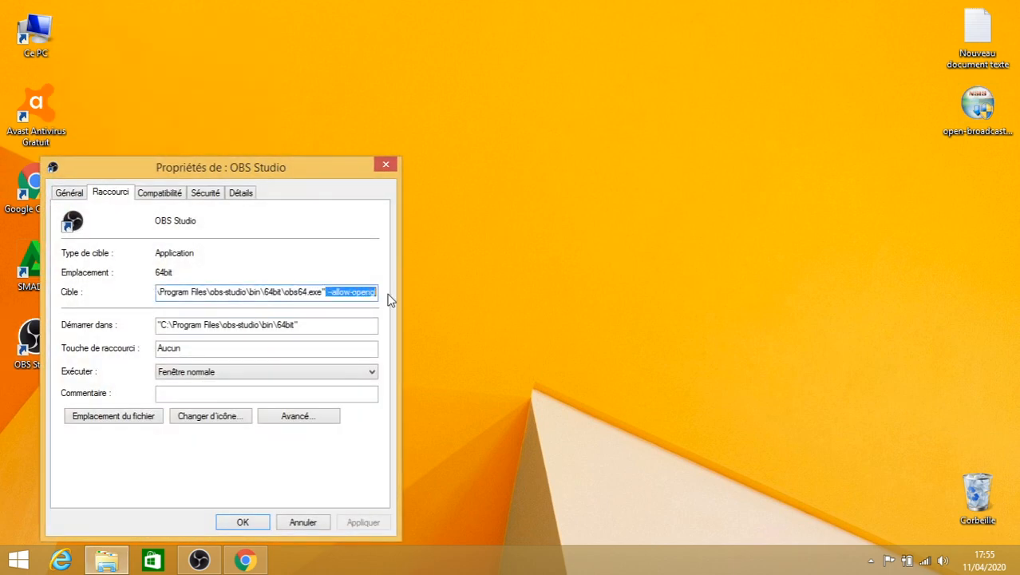
key(BackSpace)
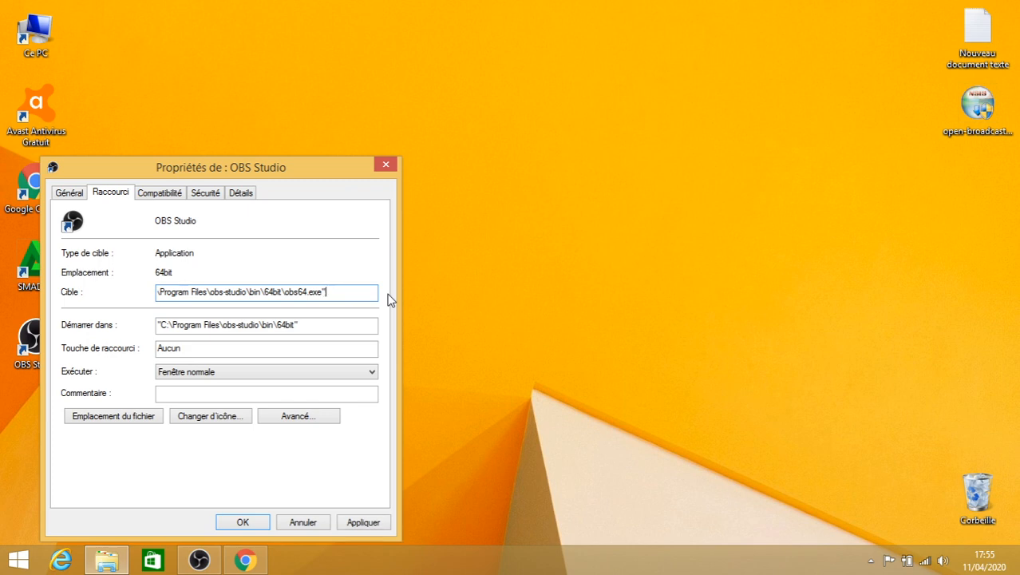
key(ctrl+v)
drag(328, 293, 384, 303)
key(BackSpace)
click(301, 523)
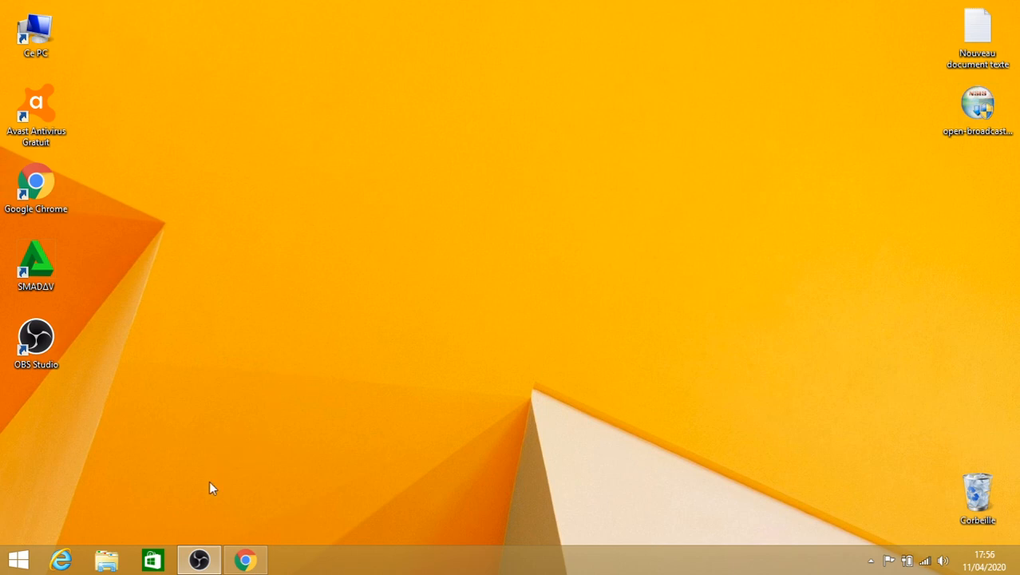
Restore the OBS window, examine the video renderer in its advanced settings, cancel the dialog and select the source in the preview.
click(197, 558)
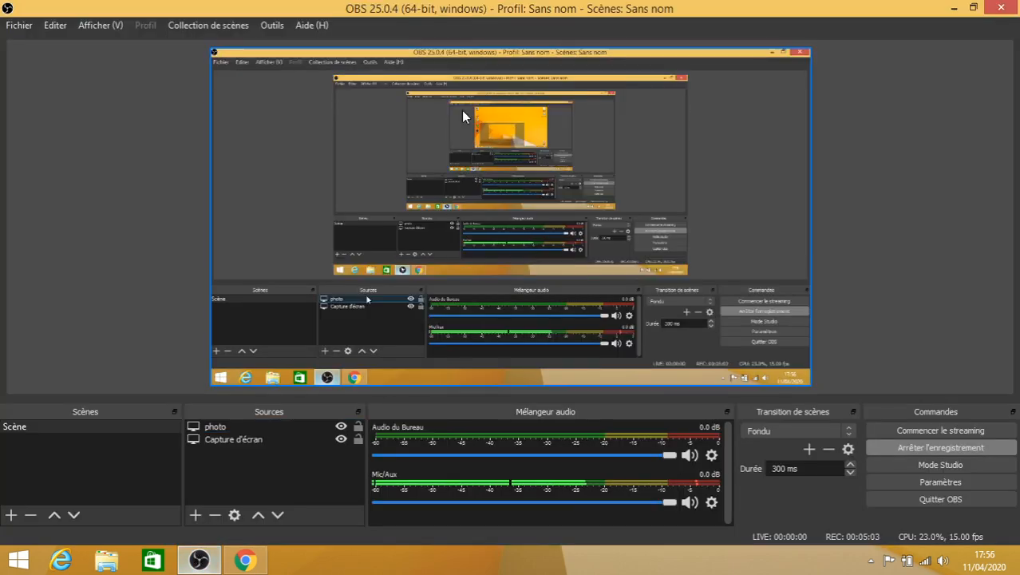
click(882, 480)
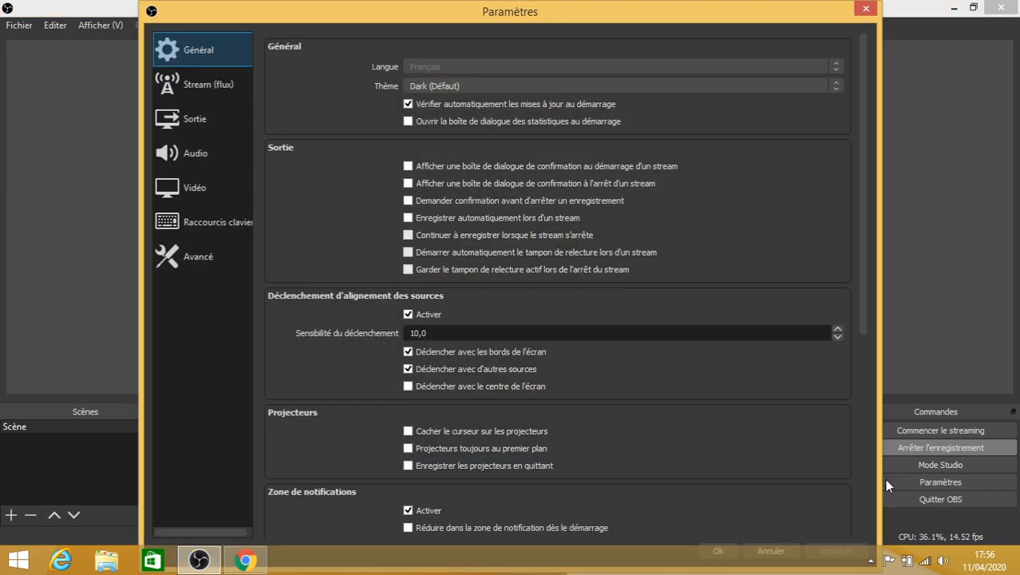
click(206, 268)
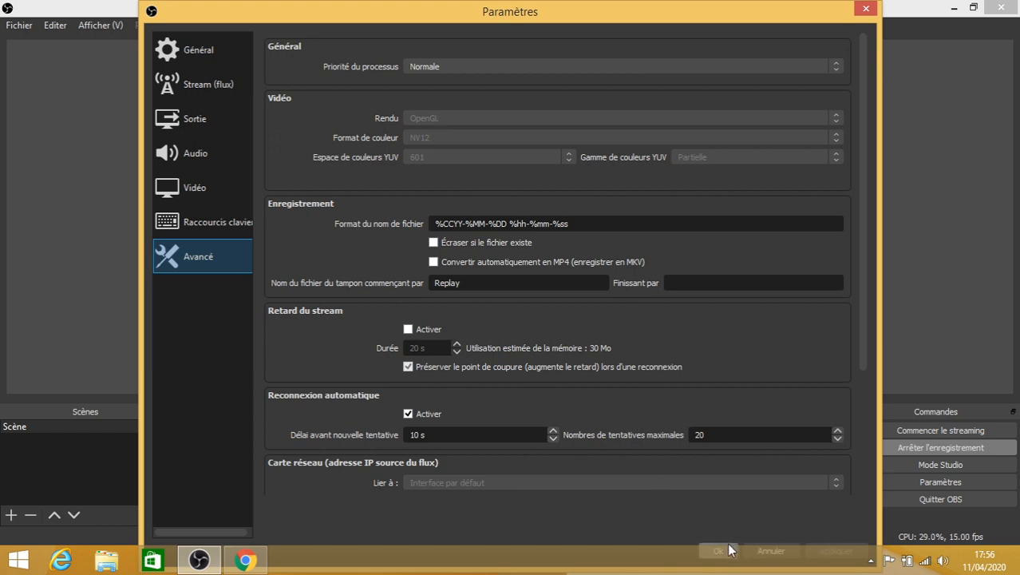
click(754, 550)
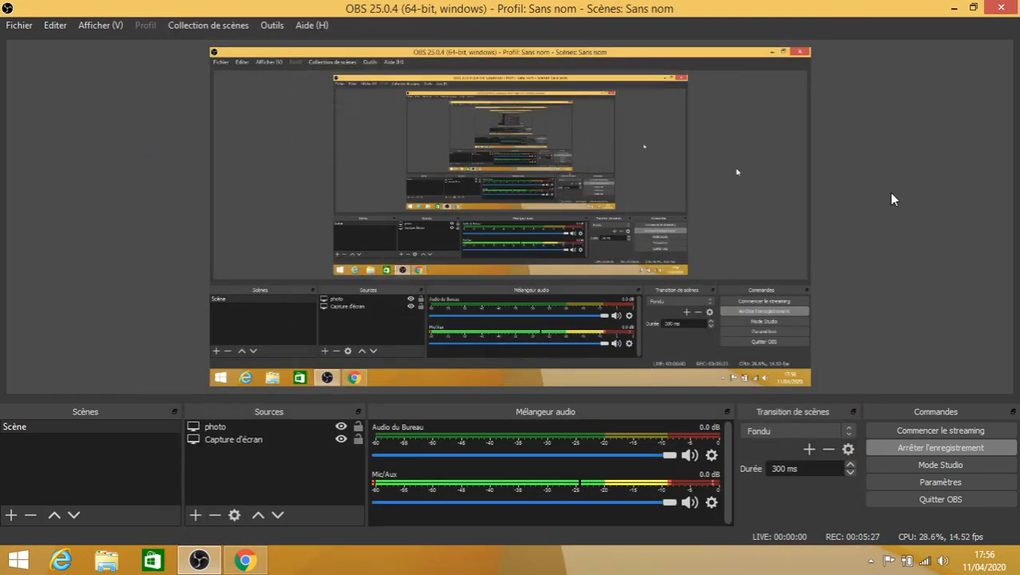
click(640, 271)
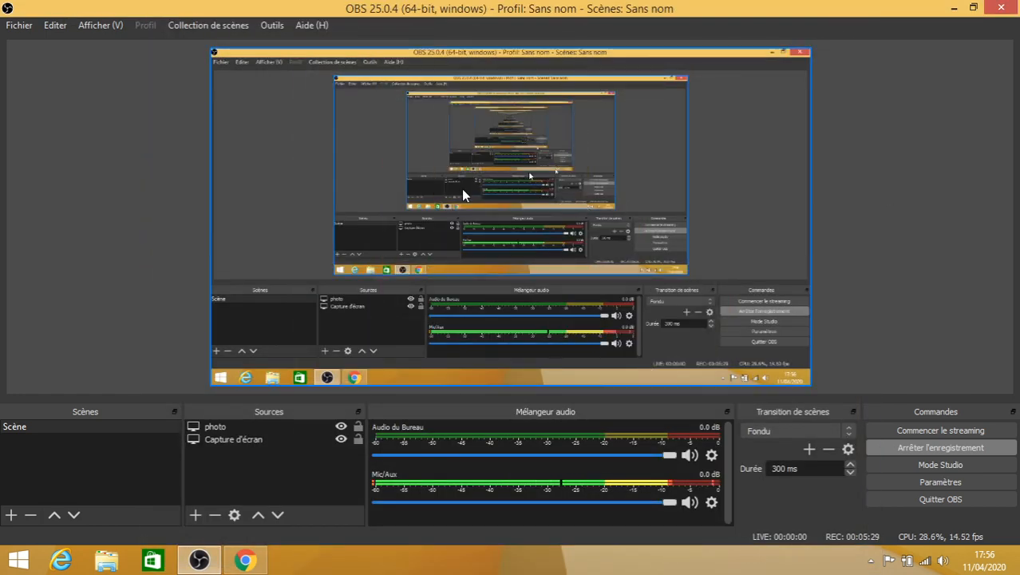